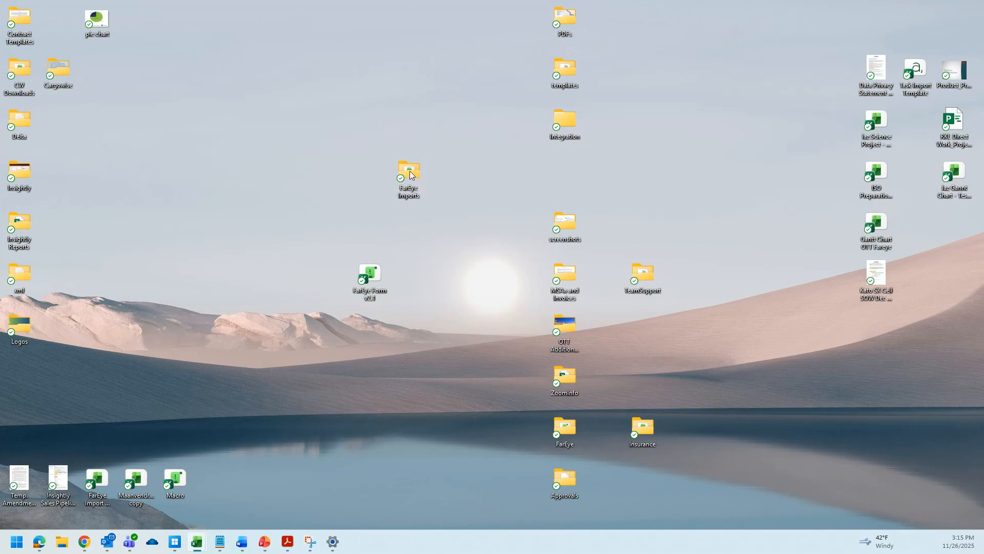
Create a new desktop folder named imports.
{"action": "right_click", "coordinate": [282, 172]}
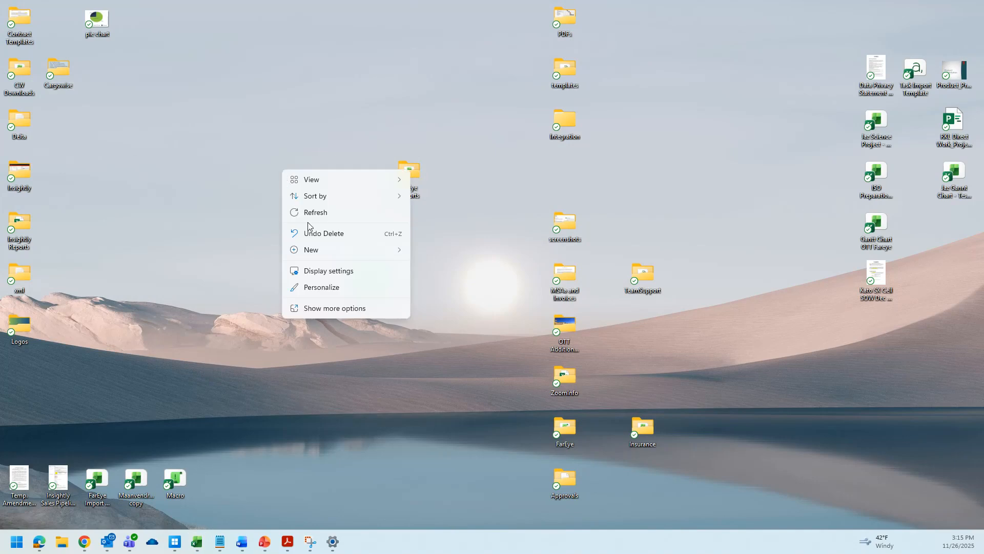
{"action": "mouse_move", "coordinate": [323, 252]}
{"action": "left_click", "coordinate": [437, 254]}
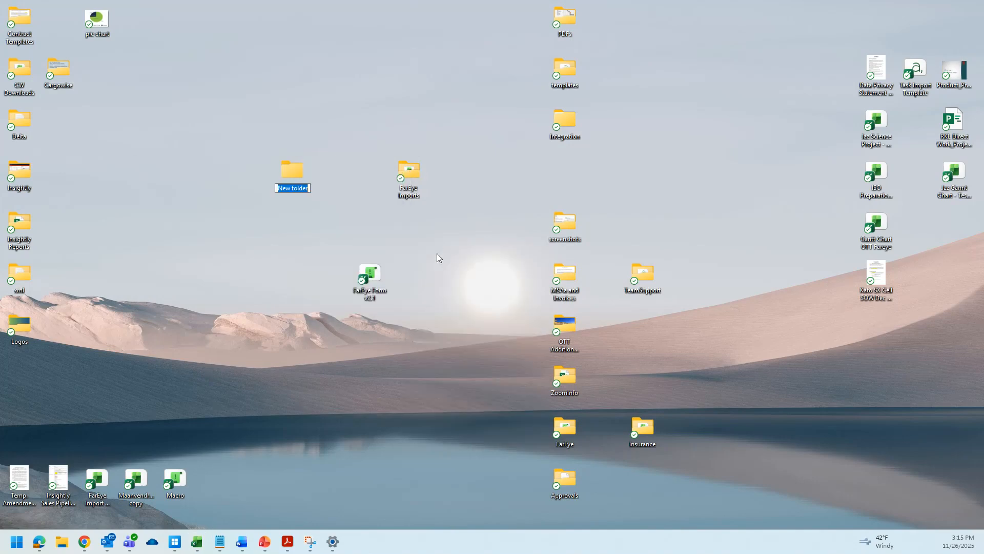
{"action": "type", "text": "imports"}
{"action": "key", "text": "Return"}
Open the FarEye Form v2.1 workbook and enable its content.
{"action": "double_click", "coordinate": [370, 273]}
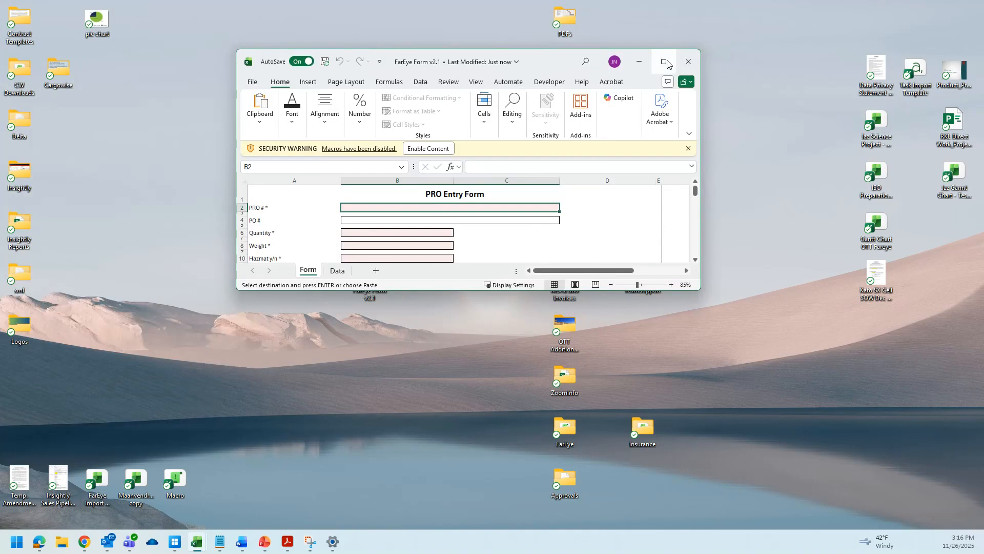
{"action": "left_click", "coordinate": [665, 62]}
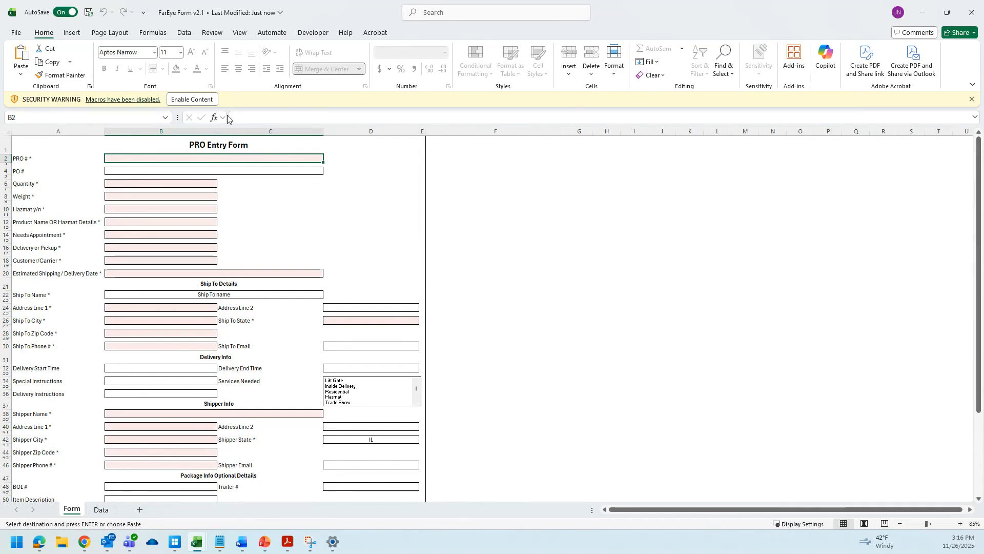
{"action": "left_click", "coordinate": [191, 100]}
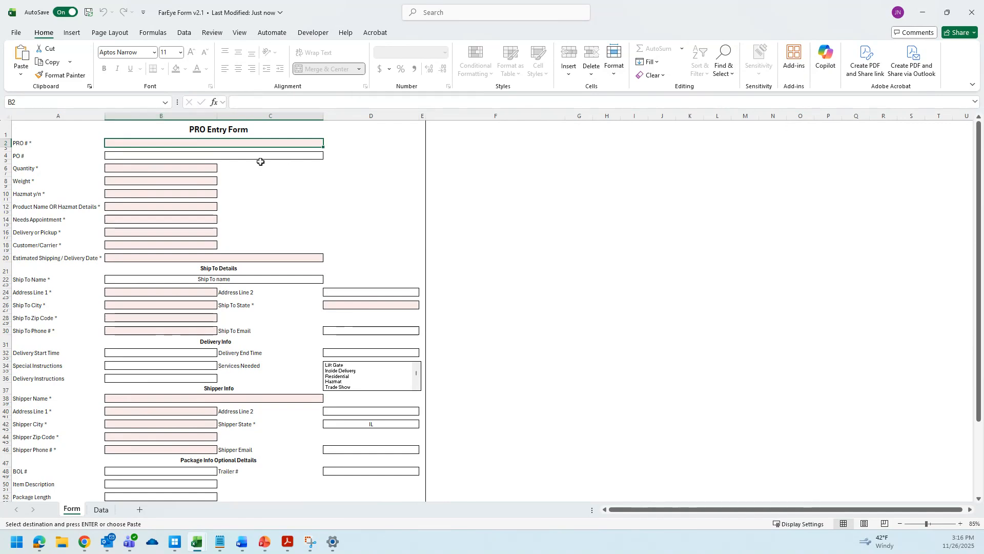
Paste the PRO number Test-Pro-nov-30-1 into the PRO # field.
{"action": "scroll", "coordinate": [179, 185], "scroll_direction": "down", "scroll_amount": 5}
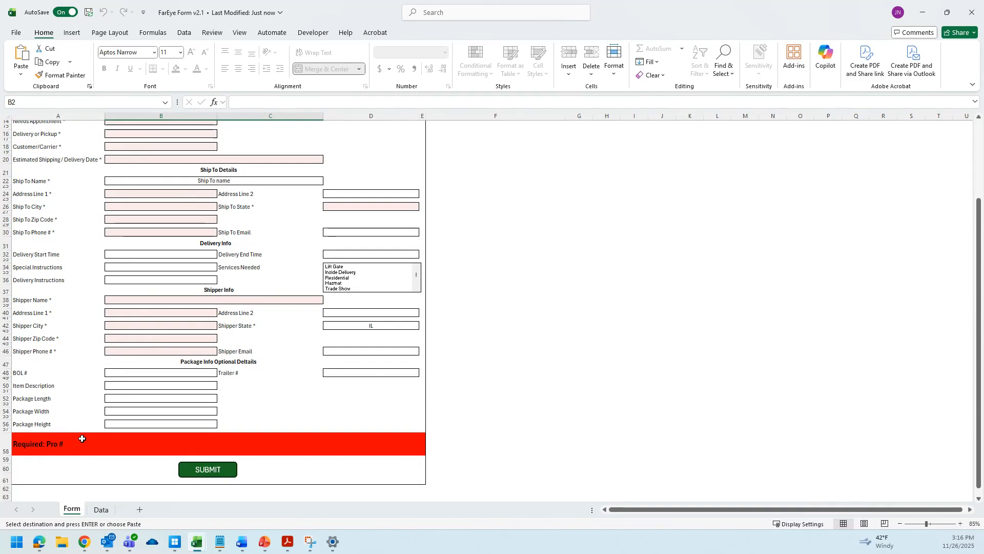
{"action": "scroll", "coordinate": [82, 440], "scroll_direction": "up", "scroll_amount": 5}
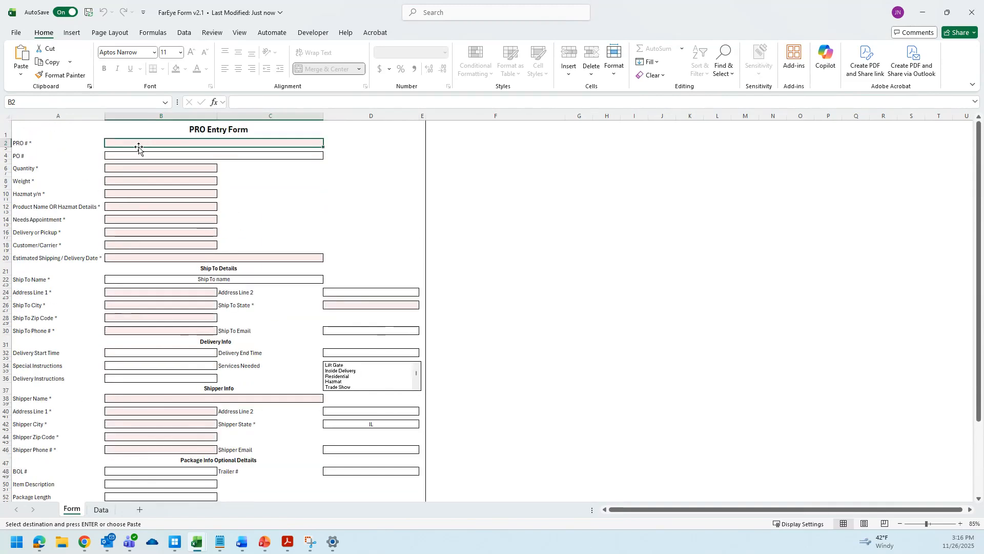
{"action": "type", "text": "Test-Pro-nov-30-1"}
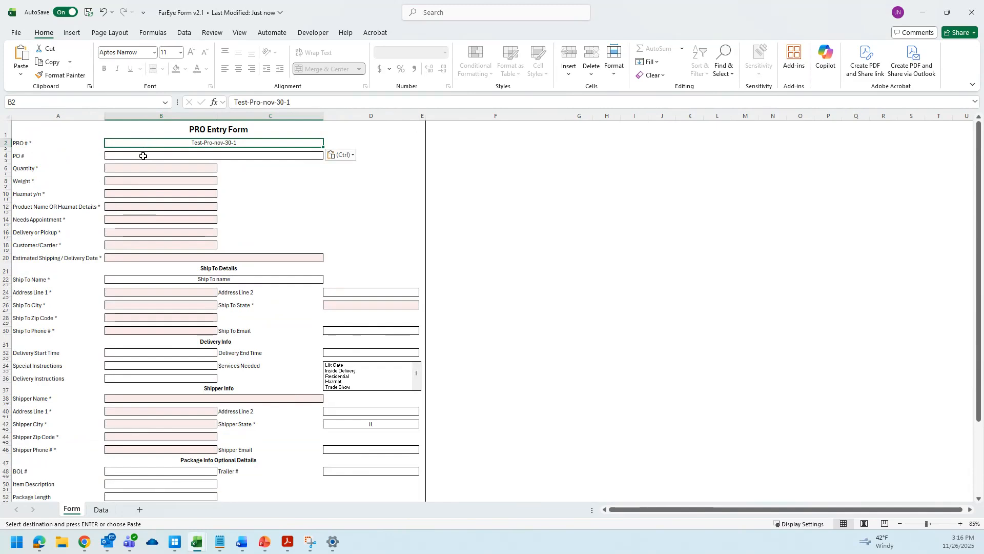
Enter a quantity of 1, leaving the PO # field empty.
{"action": "left_click", "coordinate": [143, 157]}
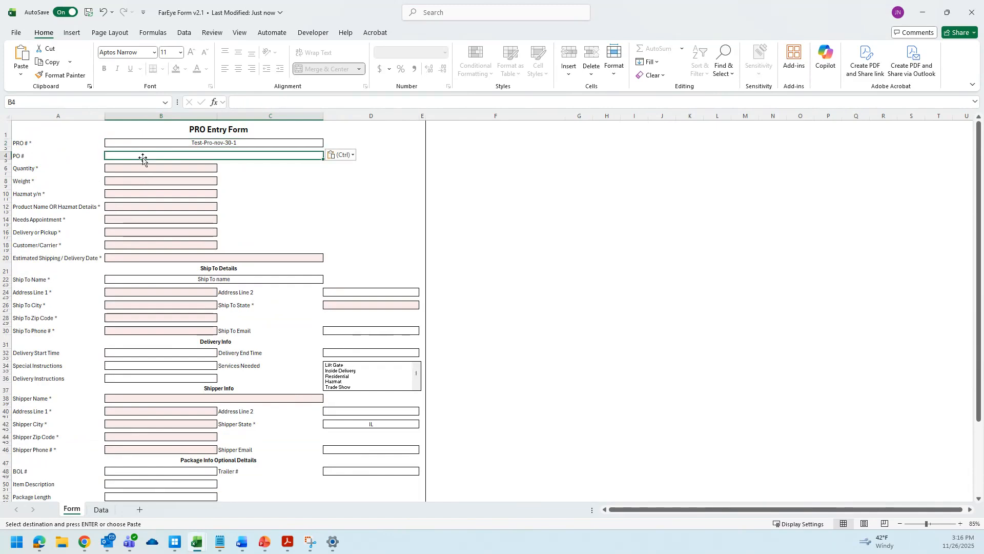
{"action": "left_click", "coordinate": [139, 147]}
{"action": "left_click", "coordinate": [134, 155]}
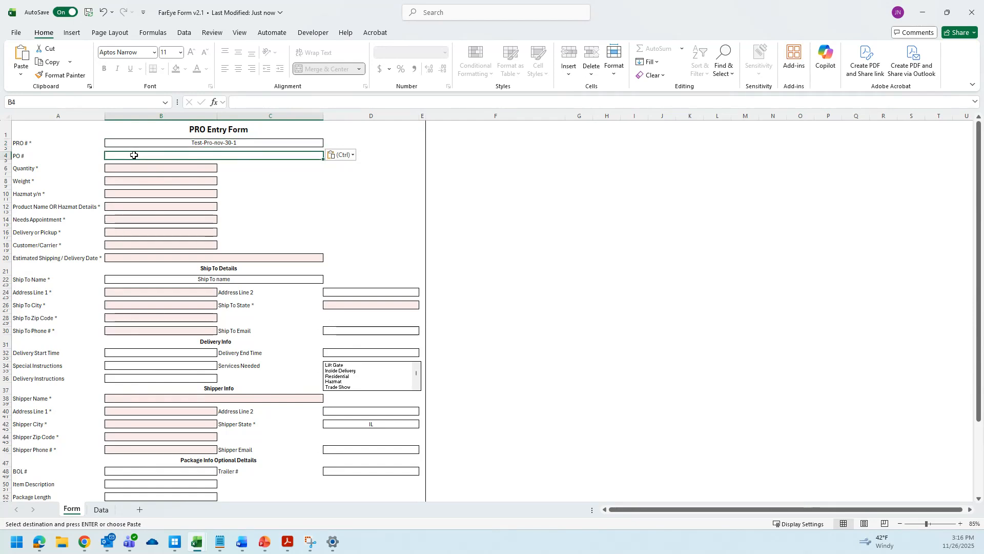
{"action": "left_click", "coordinate": [135, 169]}
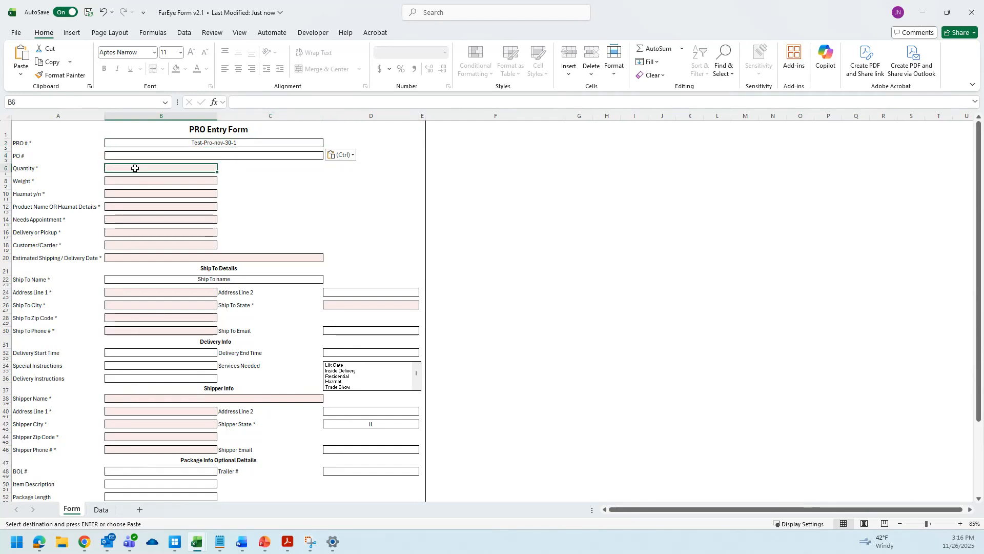
{"action": "type", "text": "1"}
Set the Weight to 150 and Hazmat y/n to Yes.
{"action": "left_click", "coordinate": [149, 185]}
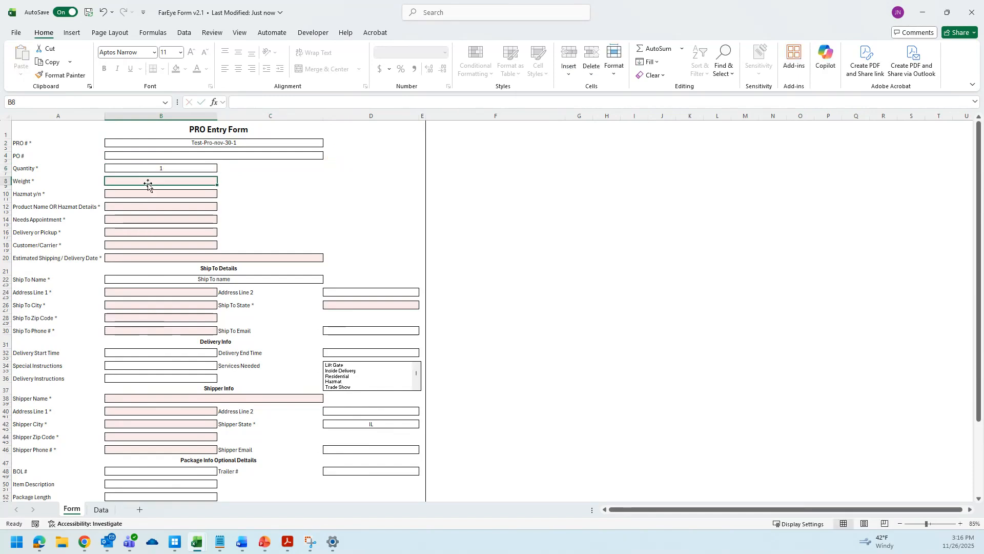
{"action": "type", "text": "150"}
{"action": "key", "text": "Return"}
{"action": "type", "text": "ye"}
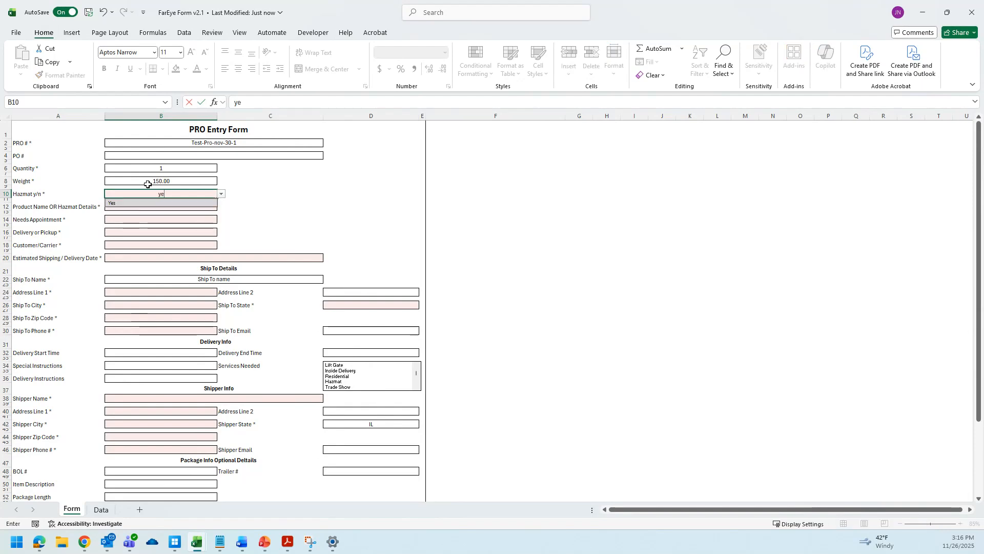
{"action": "key", "text": "Tab"}
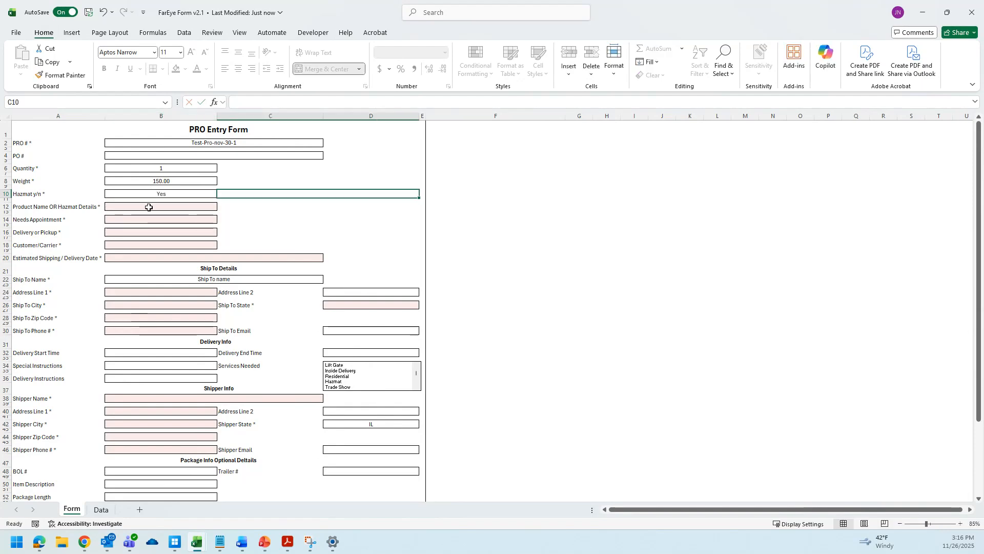
Enter hn456 chlorine as the Product Name or Hazmat Details.
{"action": "left_click", "coordinate": [148, 207]}
{"action": "type", "text": "hn456"}
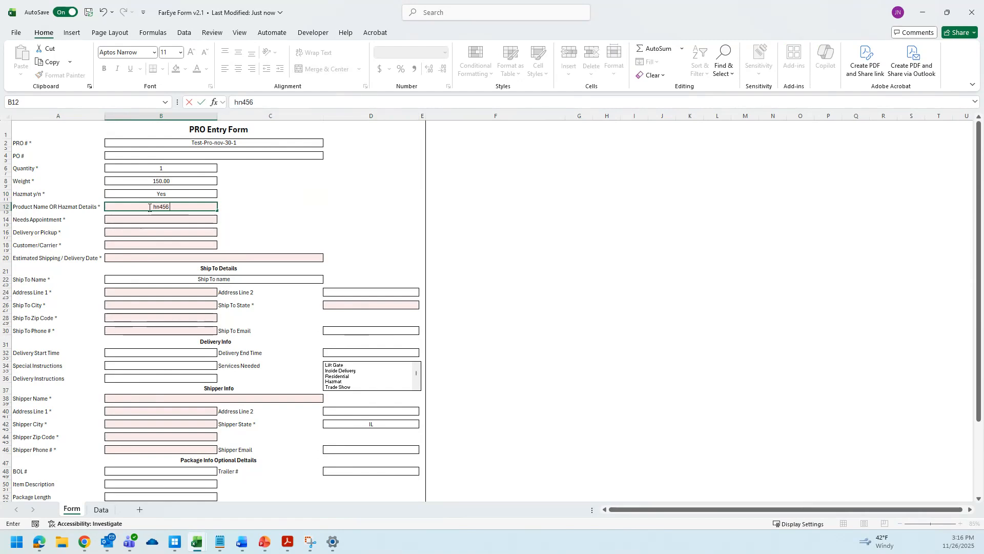
{"action": "type", "text": "ch"}
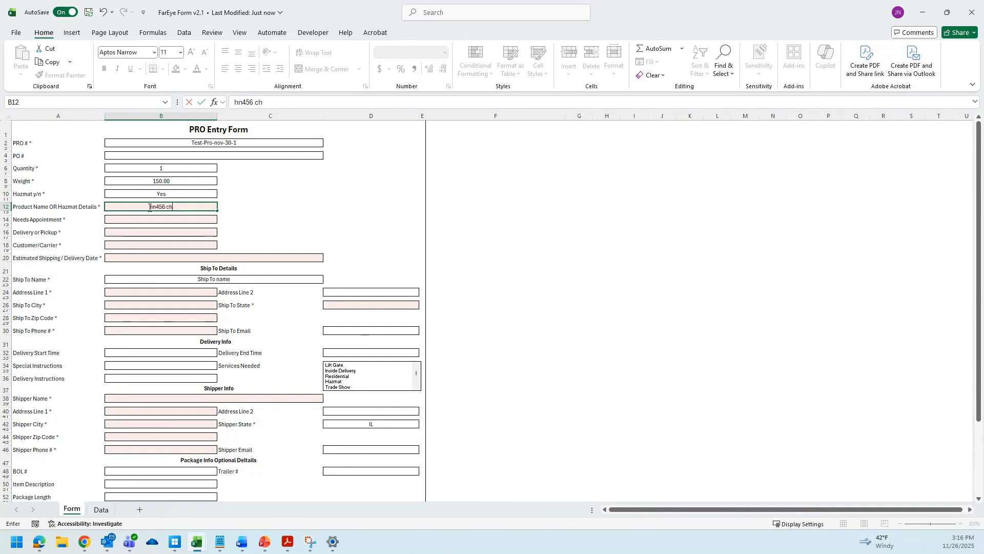
{"action": "type", "text": "lorine"}
{"action": "key", "text": "Return"}
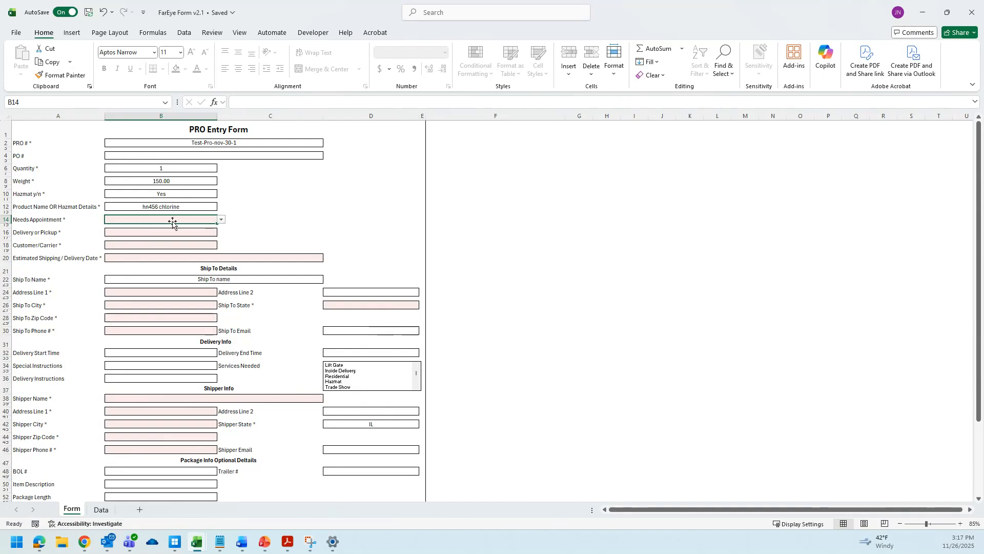
Set Needs Appointment to Yes and Delivery or Pickup to Delivery.
{"action": "left_click", "coordinate": [221, 219]}
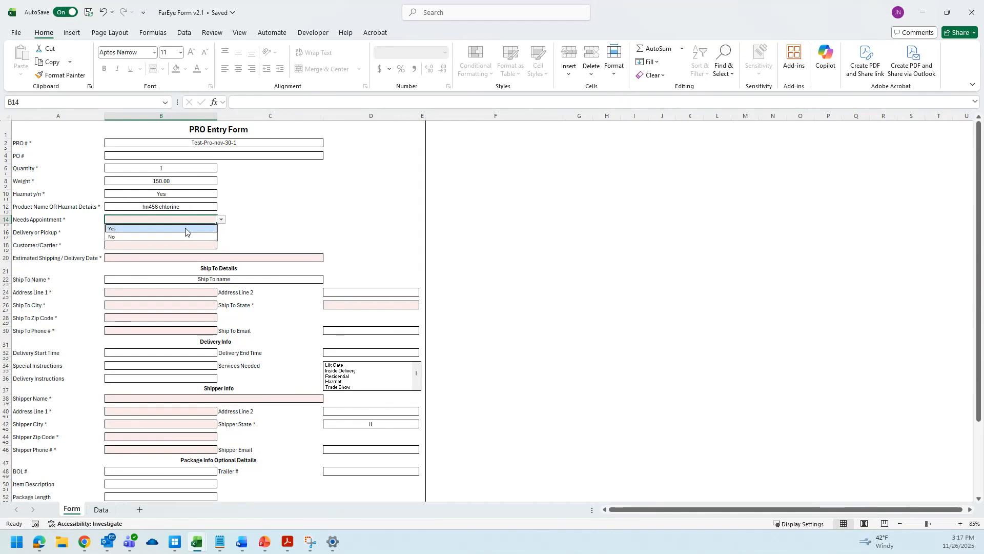
{"action": "left_click", "coordinate": [185, 230]}
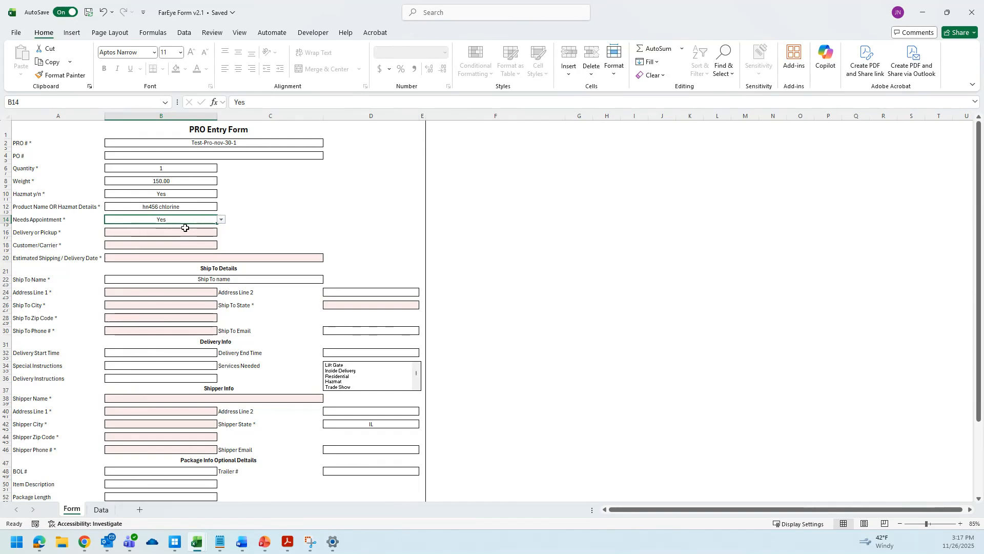
{"action": "left_click", "coordinate": [172, 233]}
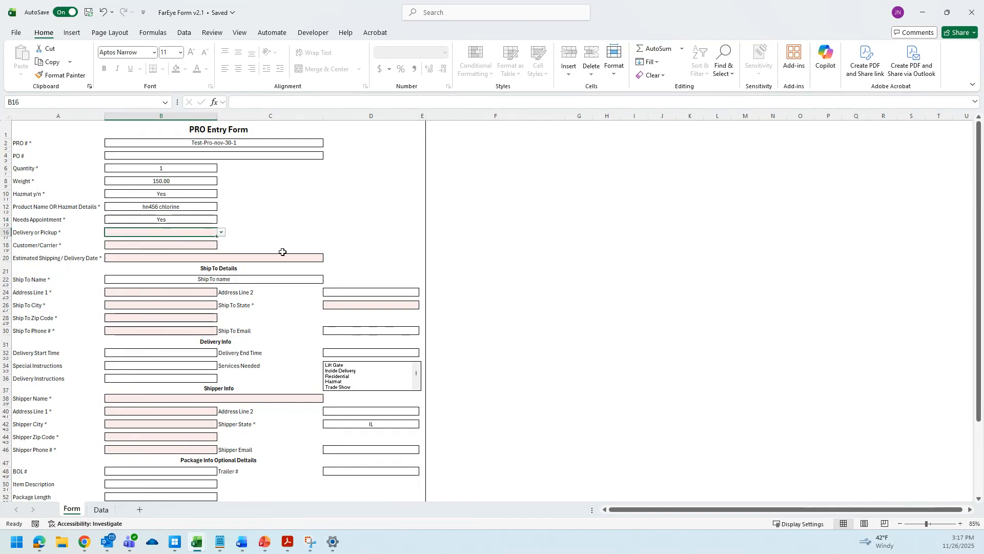
{"action": "left_click", "coordinate": [221, 233]}
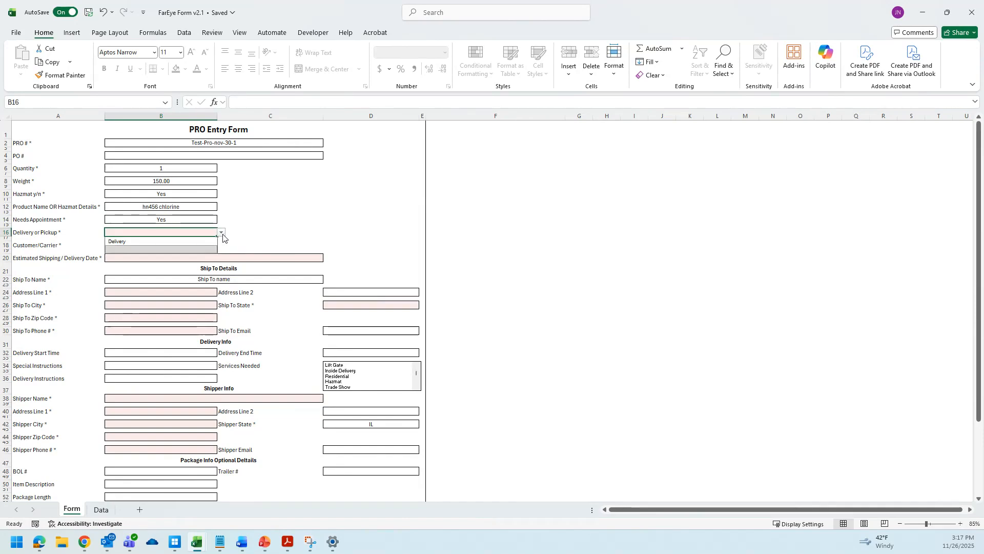
{"action": "left_click", "coordinate": [168, 241]}
Choose ROADRUNNER as the Customer/Carrier.
{"action": "left_click", "coordinate": [156, 245]}
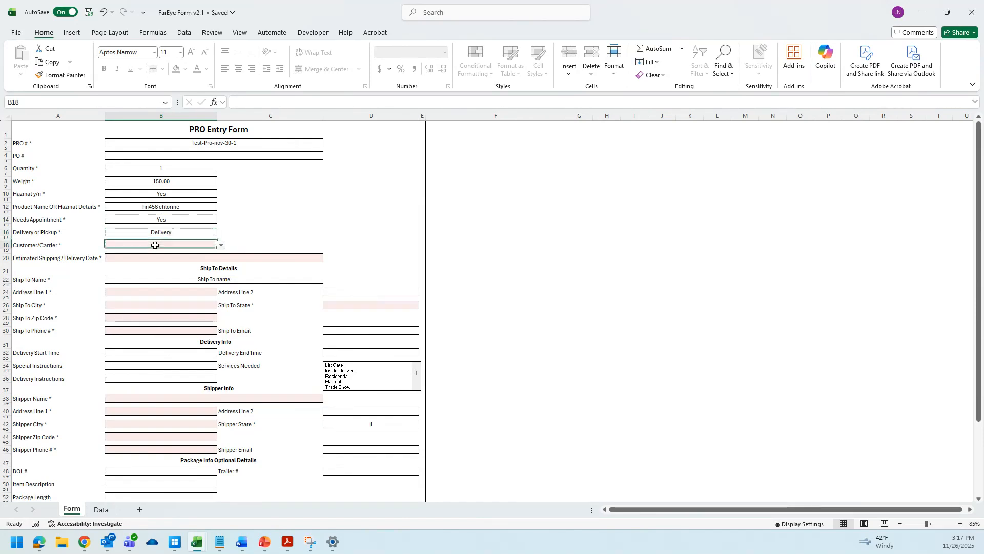
{"action": "left_click", "coordinate": [221, 245]}
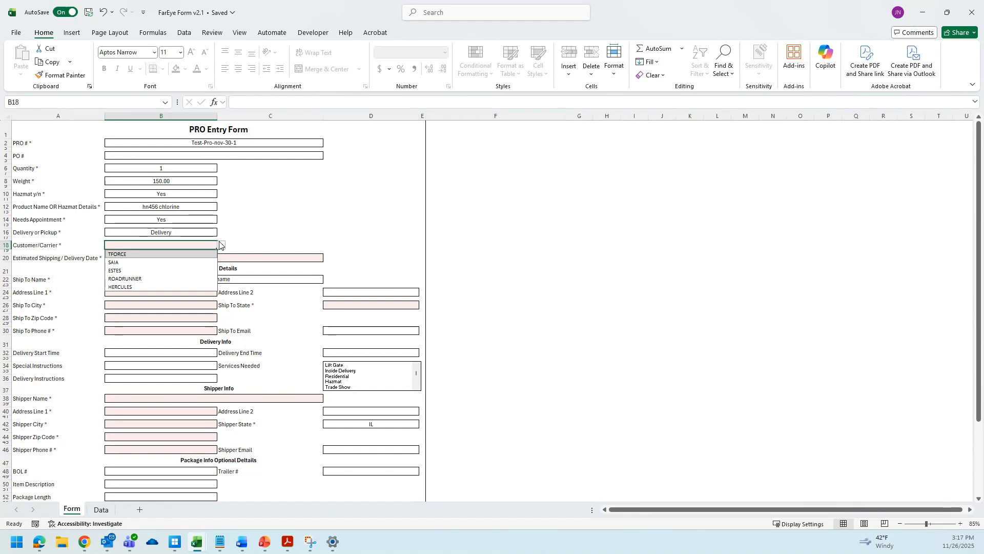
{"action": "left_click", "coordinate": [140, 280]}
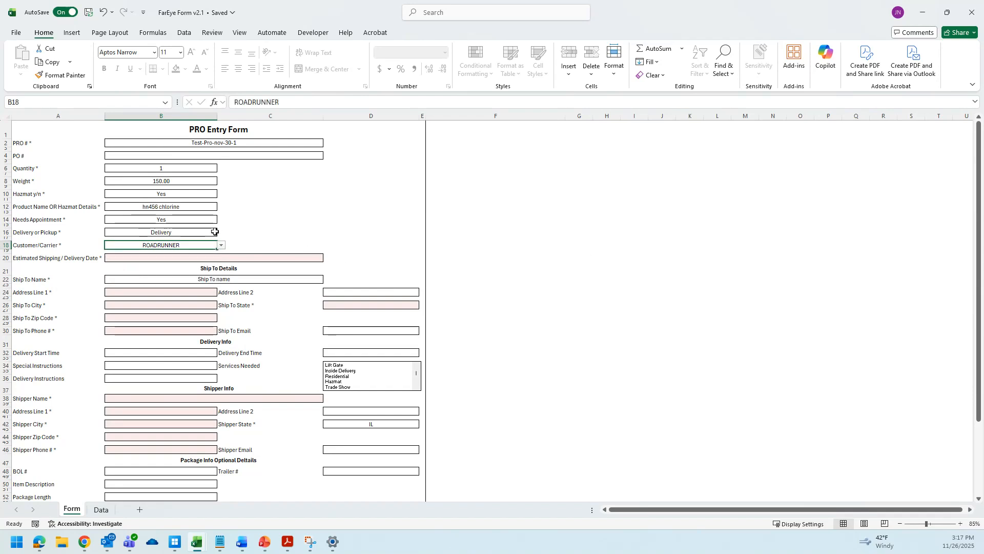
Set the Estimated Shipping / Delivery Date to 12/1/2025.
{"action": "left_click", "coordinate": [147, 256]}
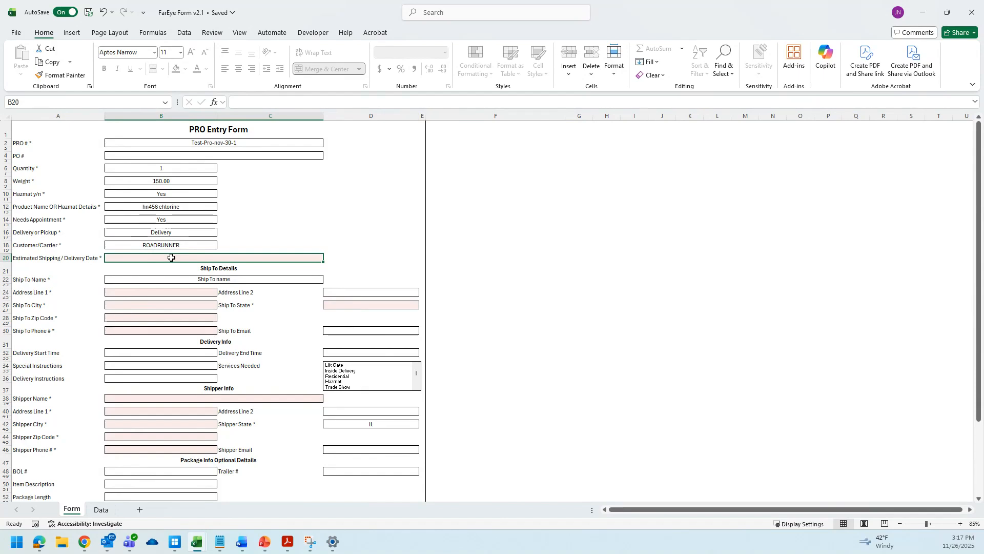
{"action": "type", "text": "12/"}
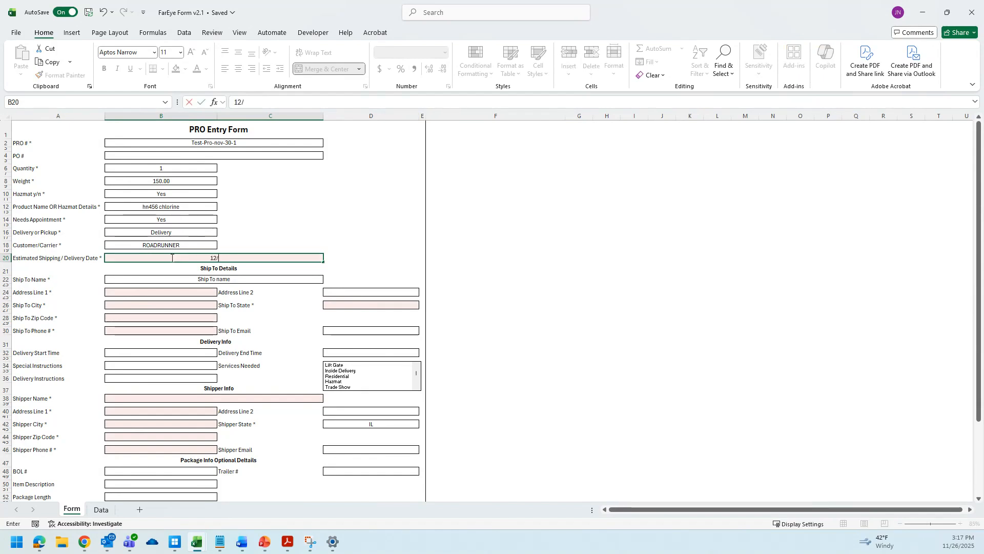
{"action": "type", "text": "1/2025"}
{"action": "key", "text": "Return"}
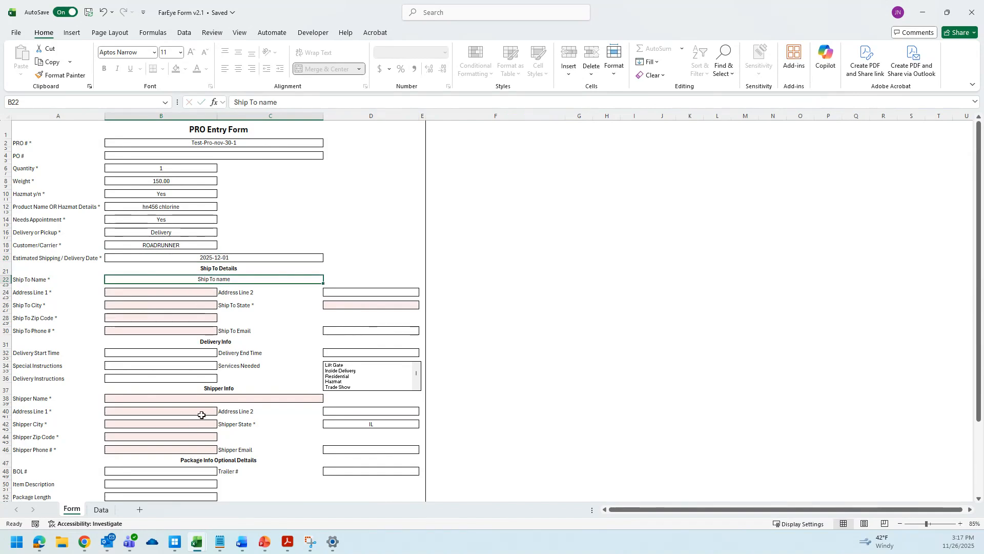
Fill in the ship-to, delivery, shipper and package detail fields of the form.
{"action": "scroll", "coordinate": [275, 228], "scroll_direction": "down", "scroll_amount": 1}
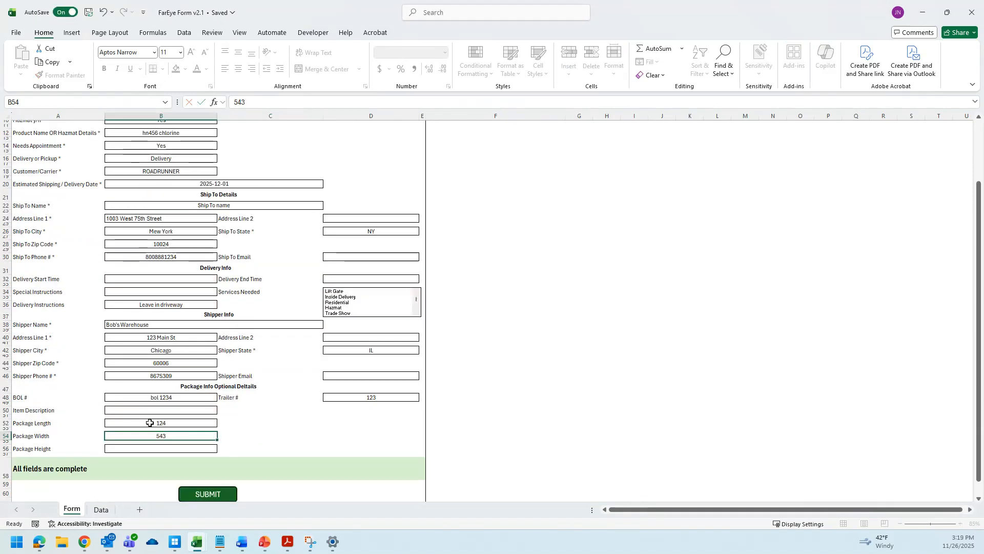
{"action": "key", "text": "Return"}
{"action": "type", "text": "451"}
{"action": "key", "text": "Return"}
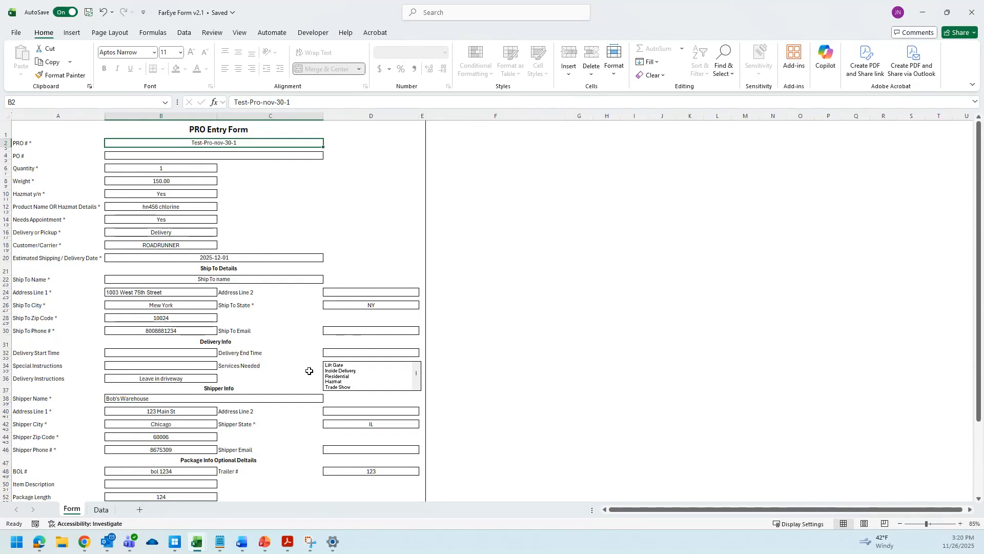
Select Lift Gate, Inside Delivery and Residential in the Services Needed list.
{"action": "left_click", "coordinate": [341, 367]}
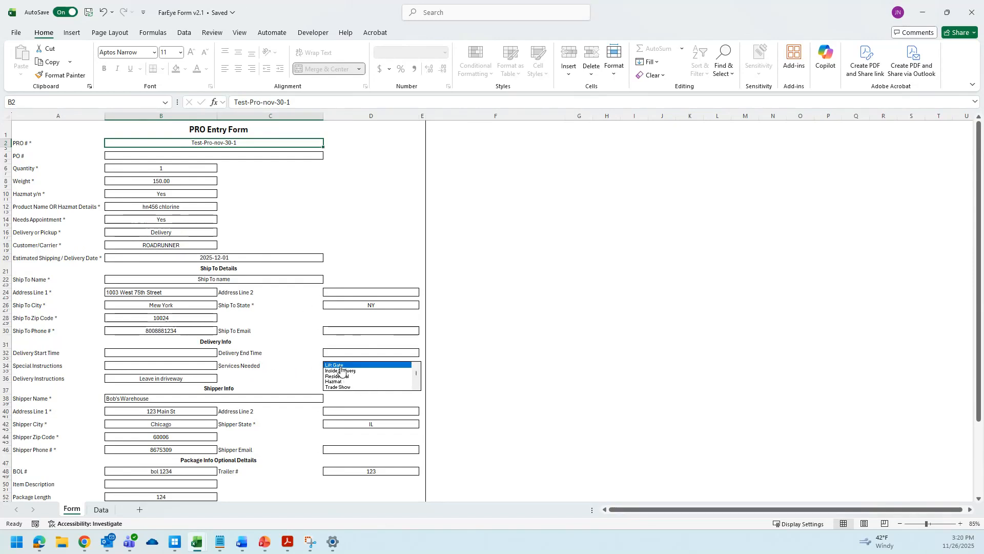
{"action": "left_click", "coordinate": [342, 376]}
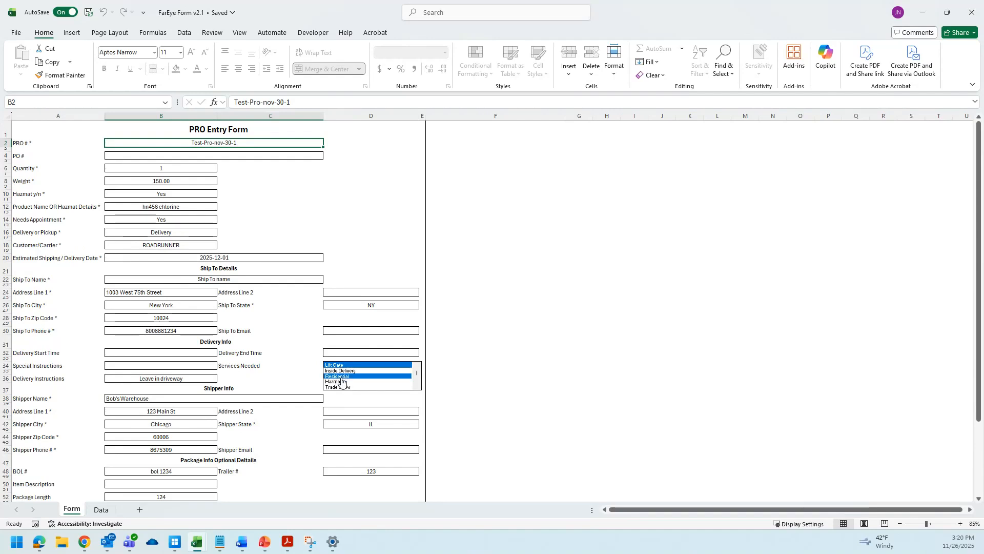
{"action": "left_click", "coordinate": [340, 387]}
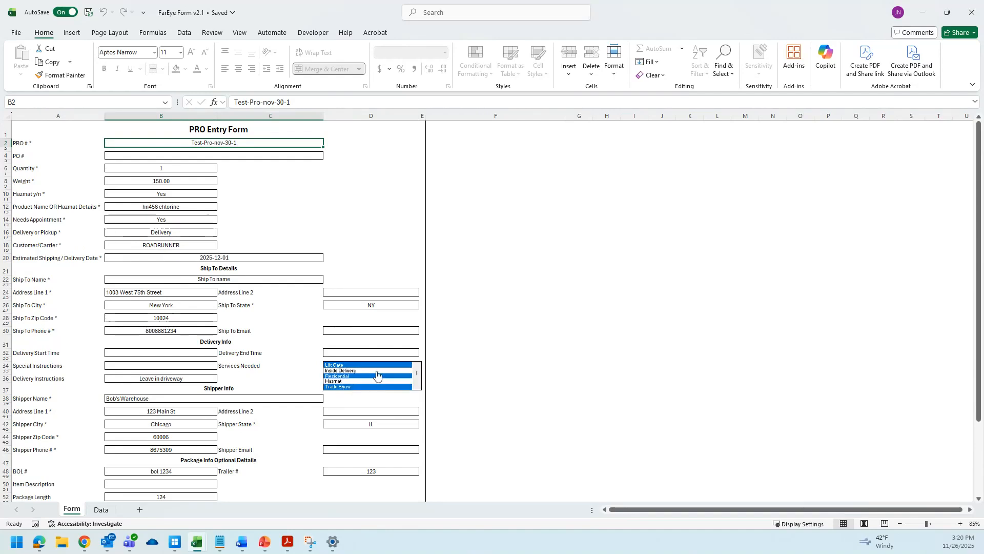
{"action": "left_click", "coordinate": [340, 387]}
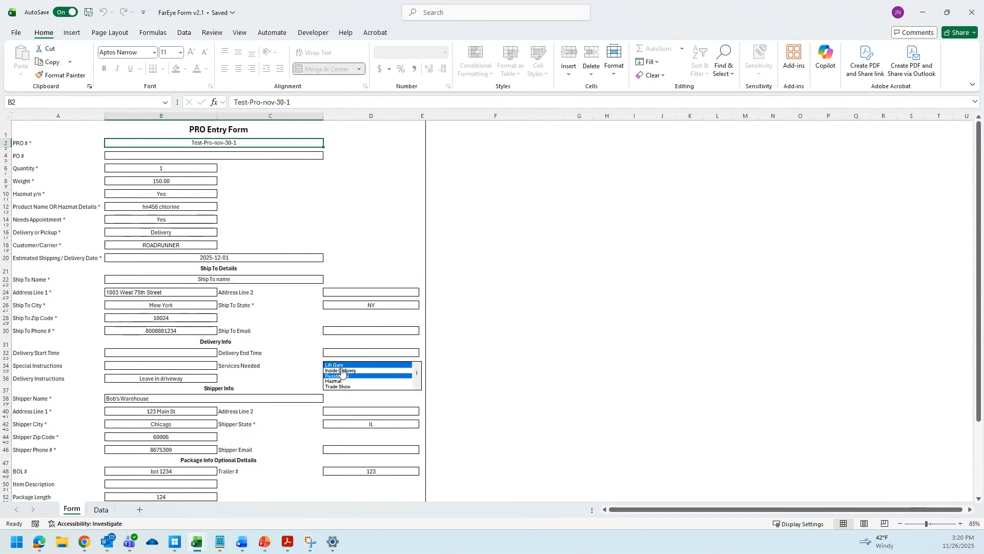
{"action": "left_click", "coordinate": [342, 370]}
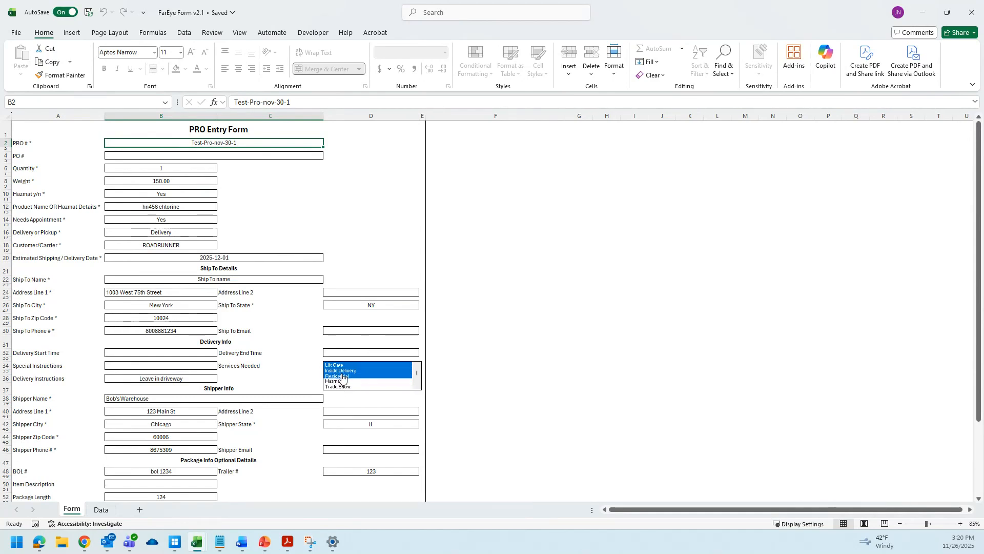
Scroll through the options of the Services Needed list.
{"action": "left_click", "coordinate": [417, 389]}
{"action": "left_click", "coordinate": [417, 389]}
{"action": "left_click", "coordinate": [417, 389]}
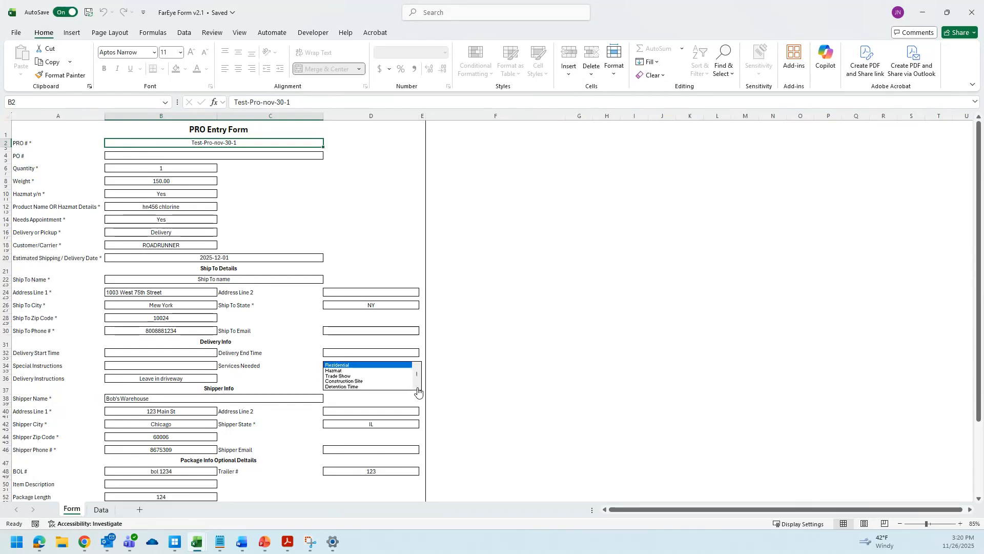
{"action": "left_click", "coordinate": [418, 389]}
{"action": "left_click", "coordinate": [417, 389]}
{"action": "left_click", "coordinate": [417, 389]}
{"action": "left_click", "coordinate": [417, 389]}
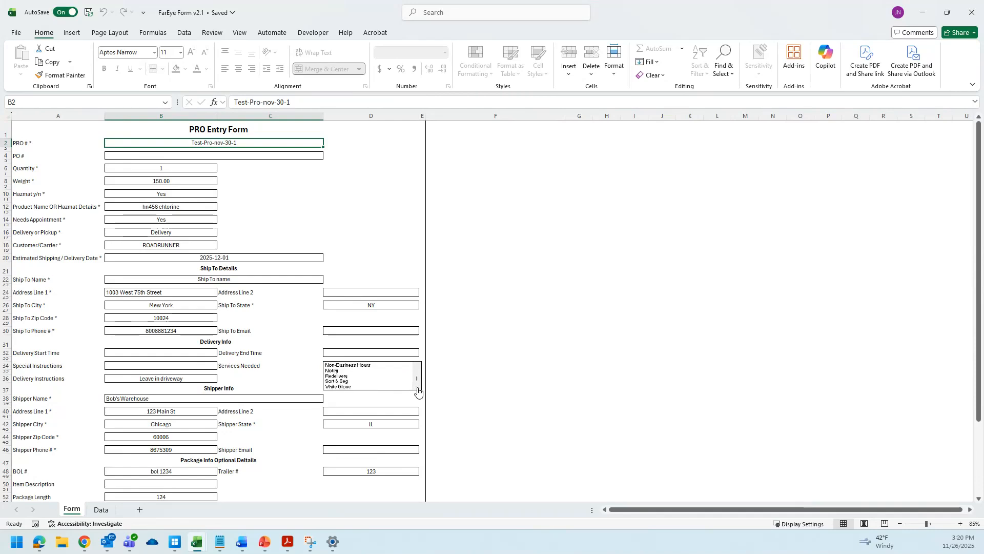
{"action": "left_click", "coordinate": [418, 367]}
{"action": "left_click", "coordinate": [418, 367]}
{"action": "left_click", "coordinate": [418, 367]}
{"action": "left_click", "coordinate": [418, 367]}
{"action": "left_click", "coordinate": [419, 367]}
{"action": "left_click", "coordinate": [418, 367]}
{"action": "left_click", "coordinate": [418, 366]}
{"action": "left_click", "coordinate": [419, 366]}
{"action": "left_click", "coordinate": [418, 366]}
{"action": "left_click", "coordinate": [418, 366]}
{"action": "left_click", "coordinate": [418, 366]}
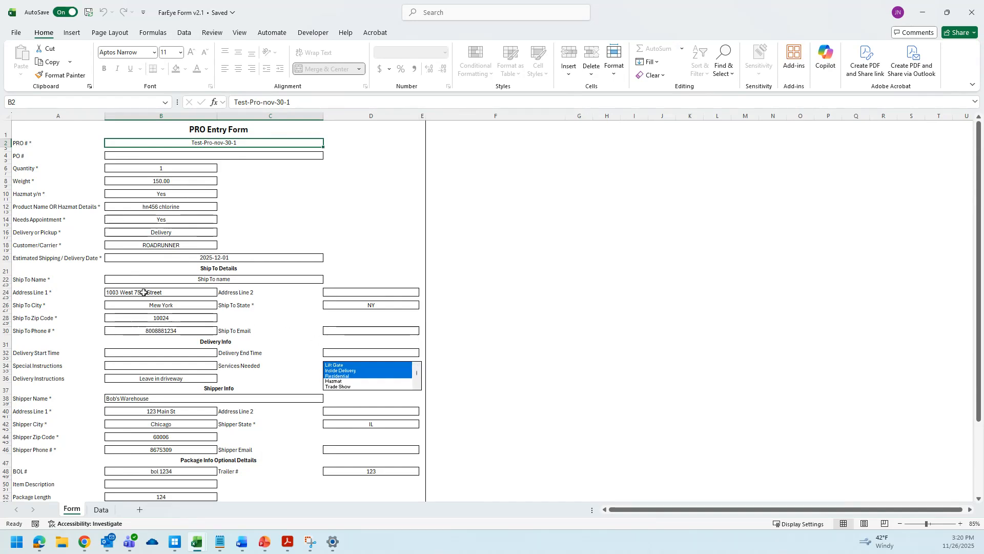
Set the Delivery Start Time to 12/1/2025 11 am.
{"action": "scroll", "coordinate": [132, 323], "scroll_direction": "down", "scroll_amount": 2}
{"action": "scroll", "coordinate": [121, 305], "scroll_direction": "up", "scroll_amount": 2}
{"action": "left_click", "coordinate": [181, 352]}
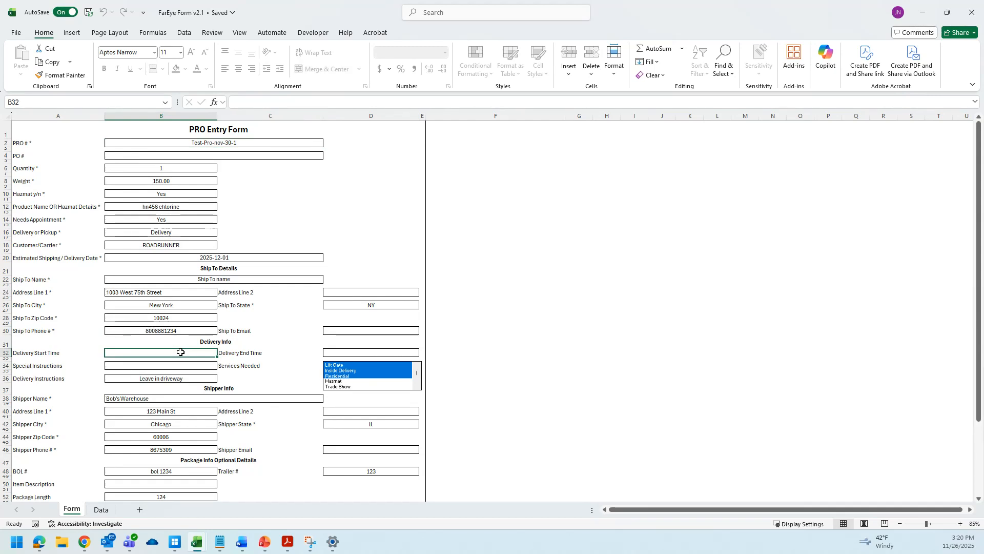
{"action": "type", "text": "12/"}
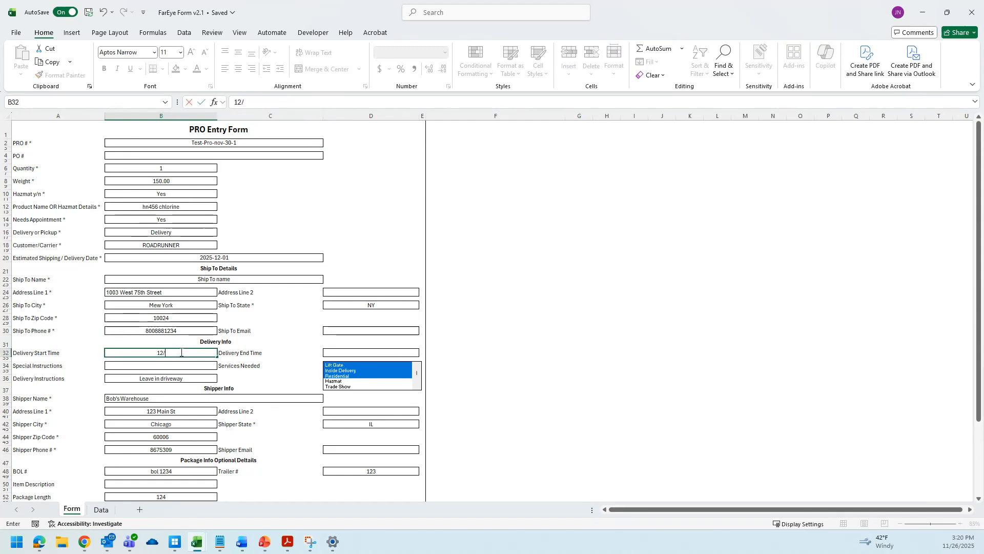
{"action": "type", "text": "1/2025"}
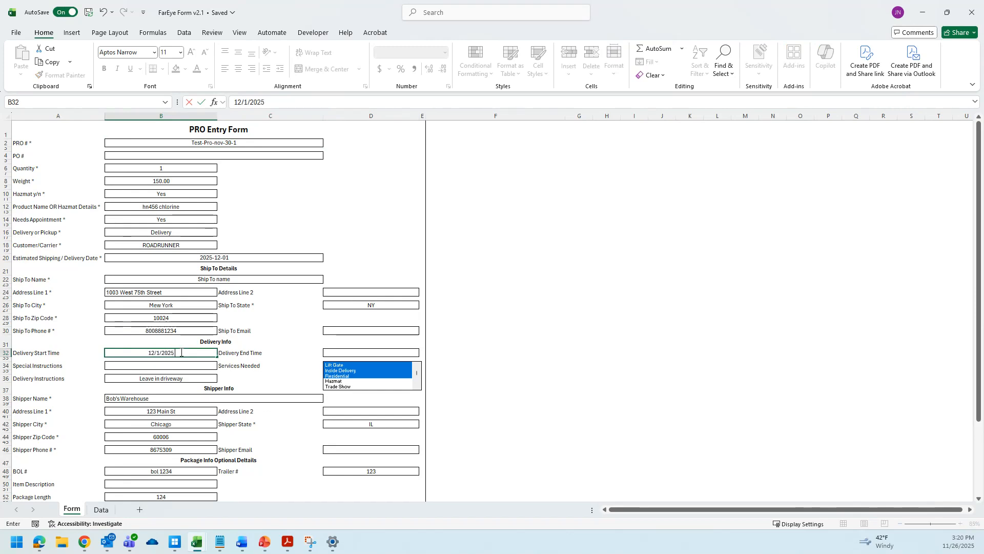
{"action": "type", "text": " 11 am"}
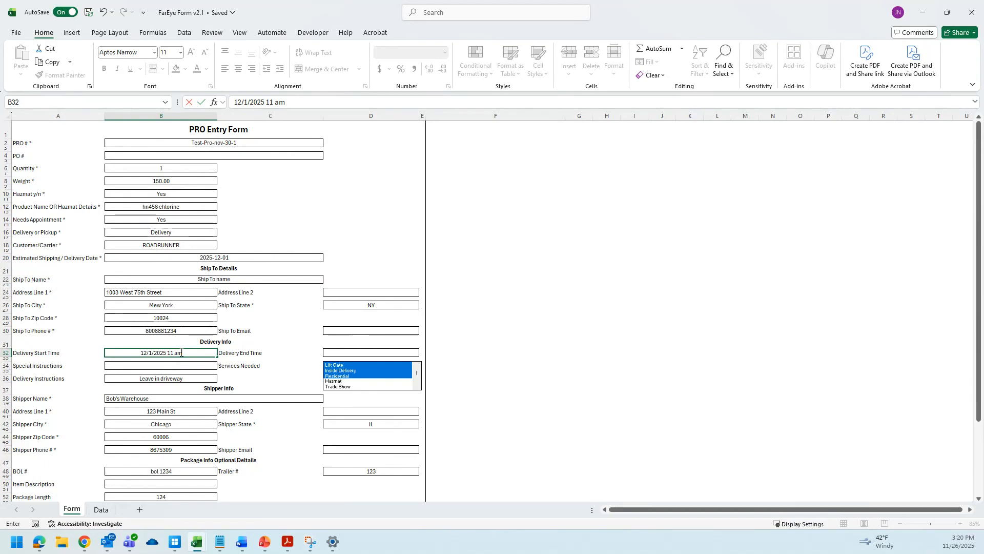
{"action": "key", "text": "Tab"}
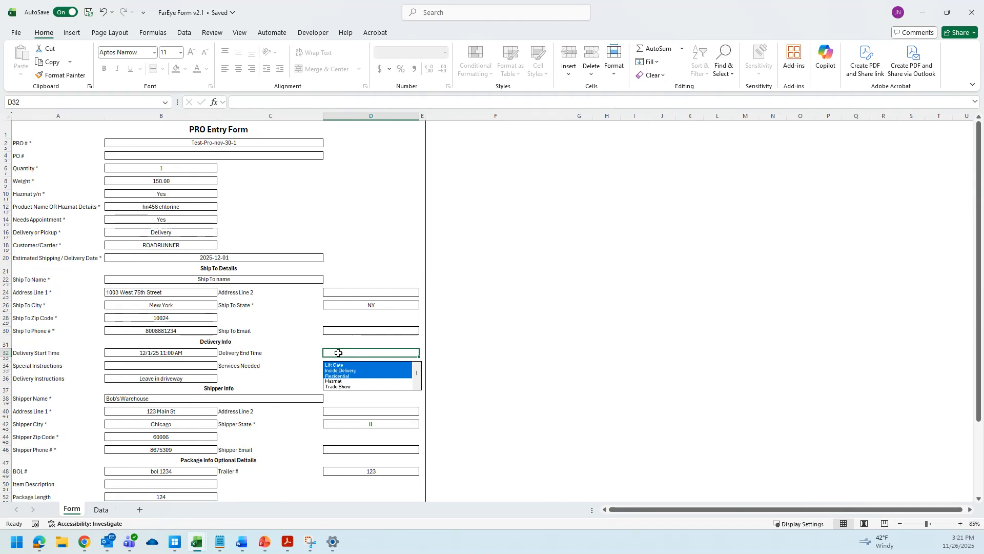
Set the Delivery End Time to 12/1/2025 12 pm.
{"action": "type", "text": "12"}
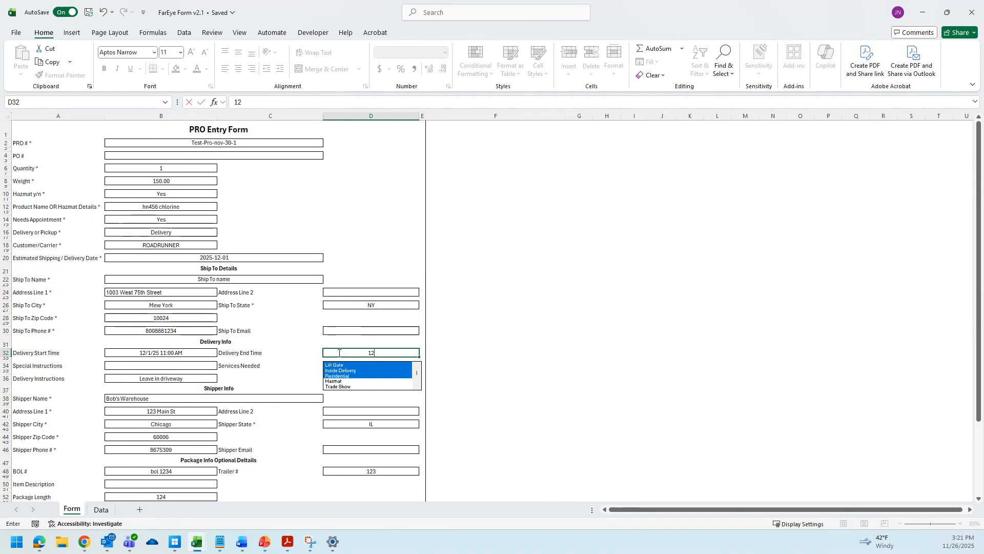
{"action": "type", "text": "/1/25 12:00 PM"}
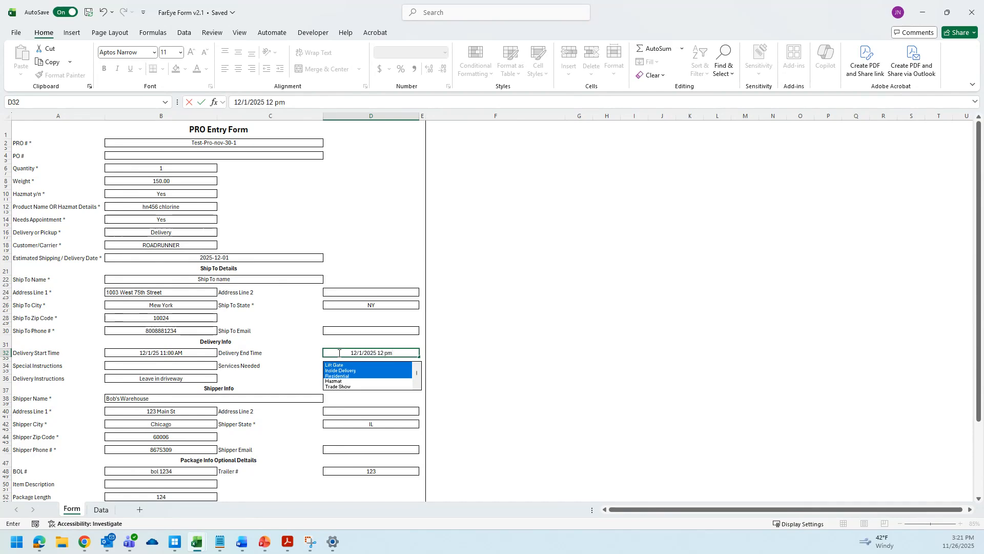
{"action": "key", "text": "Return"}
Submit the completed form and dismiss the success message.
{"action": "scroll", "coordinate": [266, 231], "scroll_direction": "down", "scroll_amount": 3}
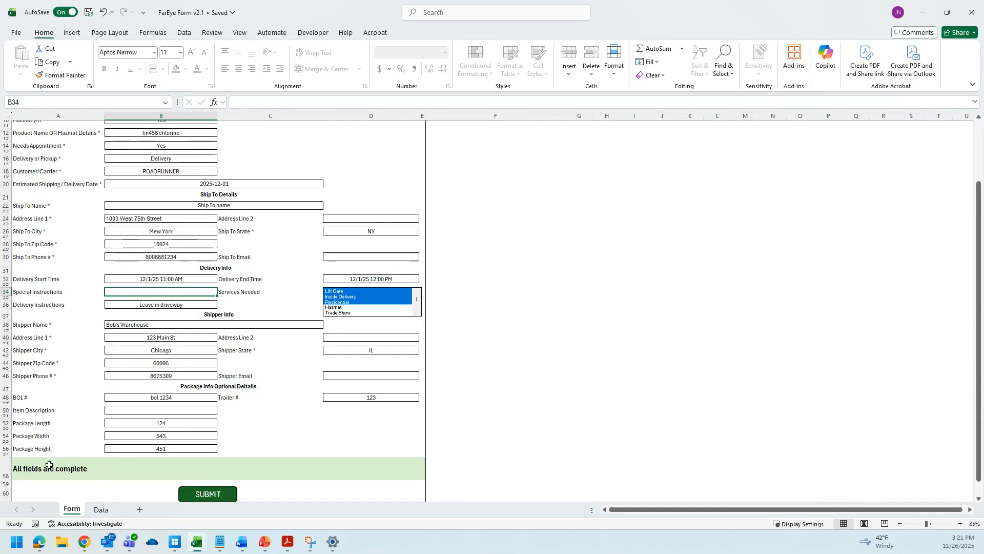
{"action": "left_click", "coordinate": [220, 495]}
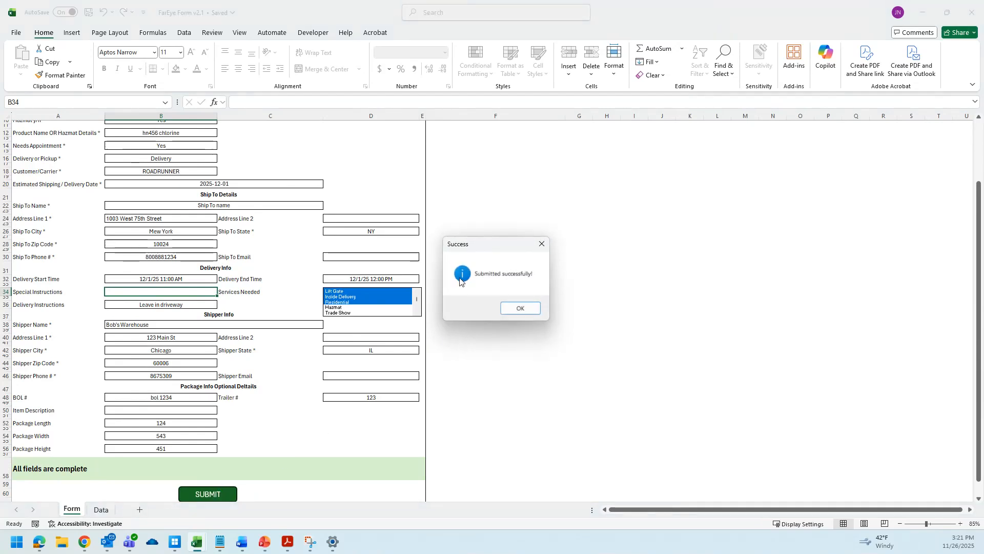
{"action": "left_click_drag", "start_coordinate": [462, 244], "coordinate": [287, 159]}
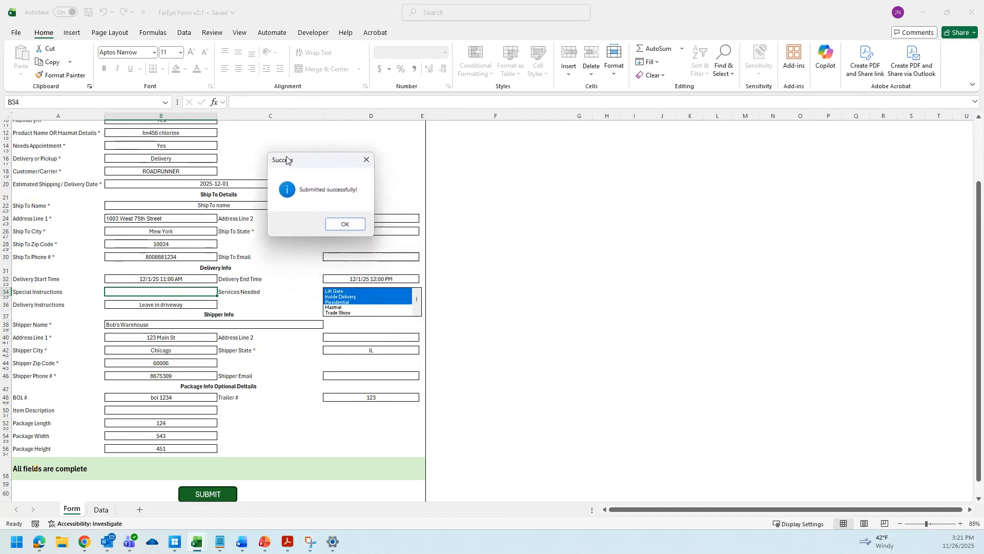
{"action": "left_click", "coordinate": [344, 226]}
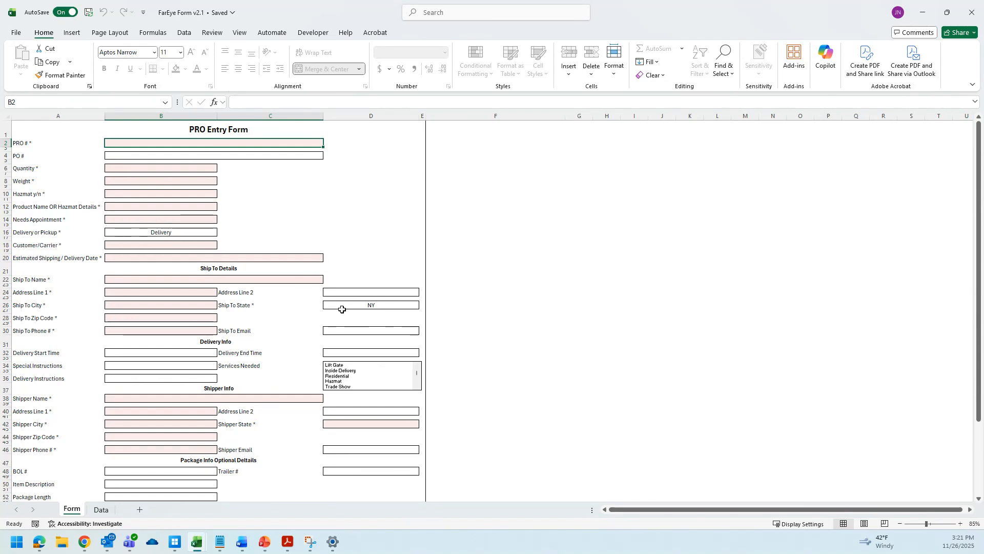
{"action": "left_click", "coordinate": [395, 305]}
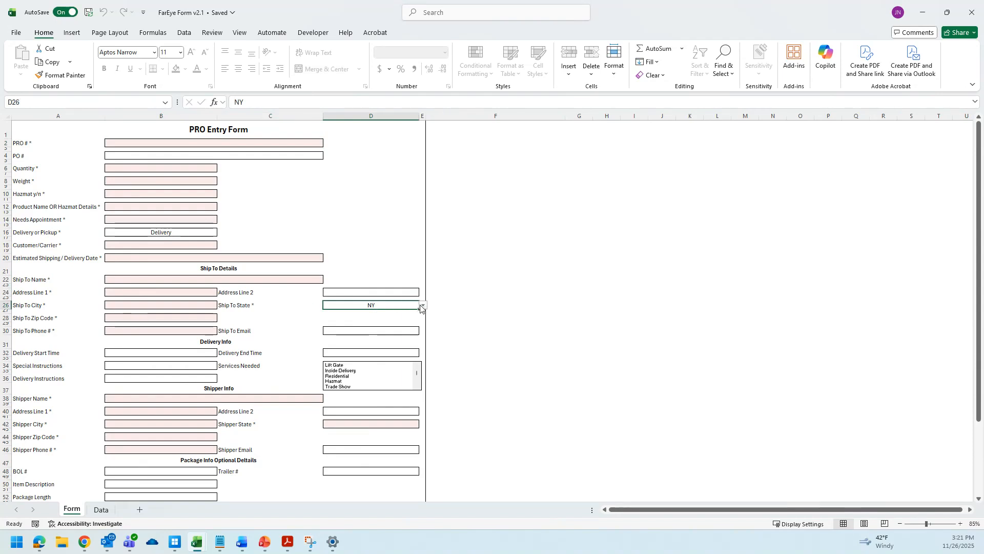
{"action": "left_click", "coordinate": [423, 305]}
{"action": "left_click", "coordinate": [376, 304]}
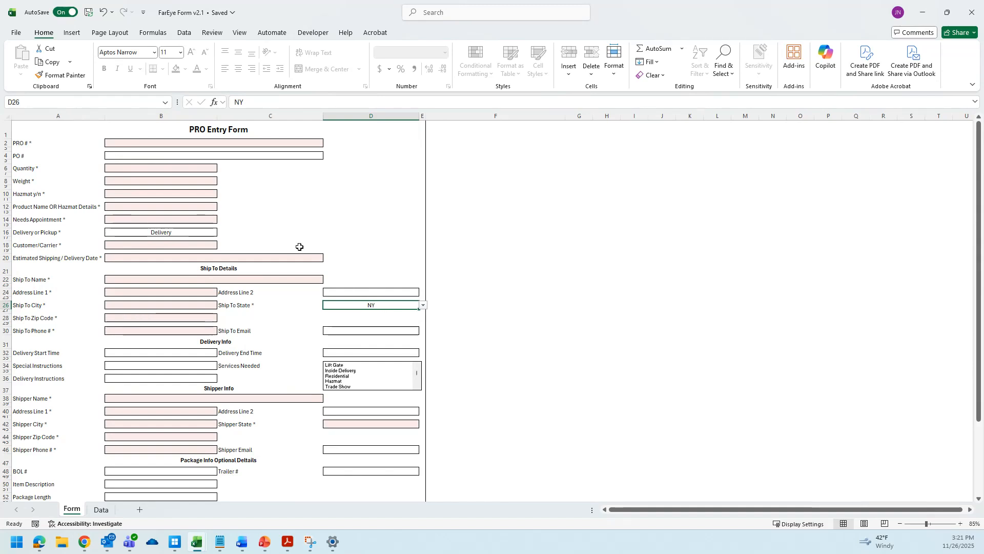
{"action": "scroll", "coordinate": [299, 250], "scroll_direction": "down", "scroll_amount": 2}
{"action": "scroll", "coordinate": [299, 248], "scroll_direction": "up", "scroll_amount": 3}
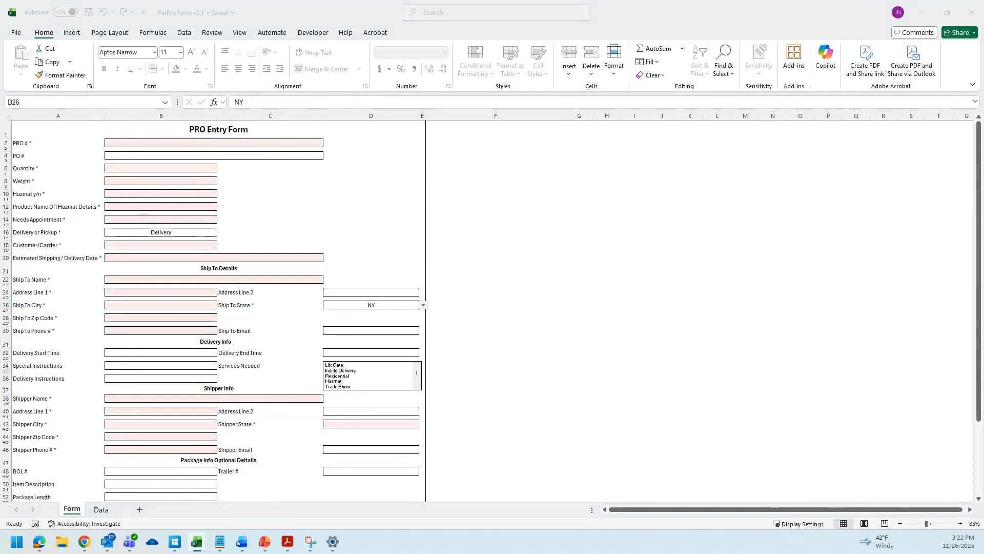
Finish entering the shipper phone number for the second test shipment.
{"action": "type", "text": "00004"}
{"action": "key", "text": "Tab"}
{"action": "scroll", "coordinate": [216, 462], "scroll_direction": "down", "scroll_amount": 4}
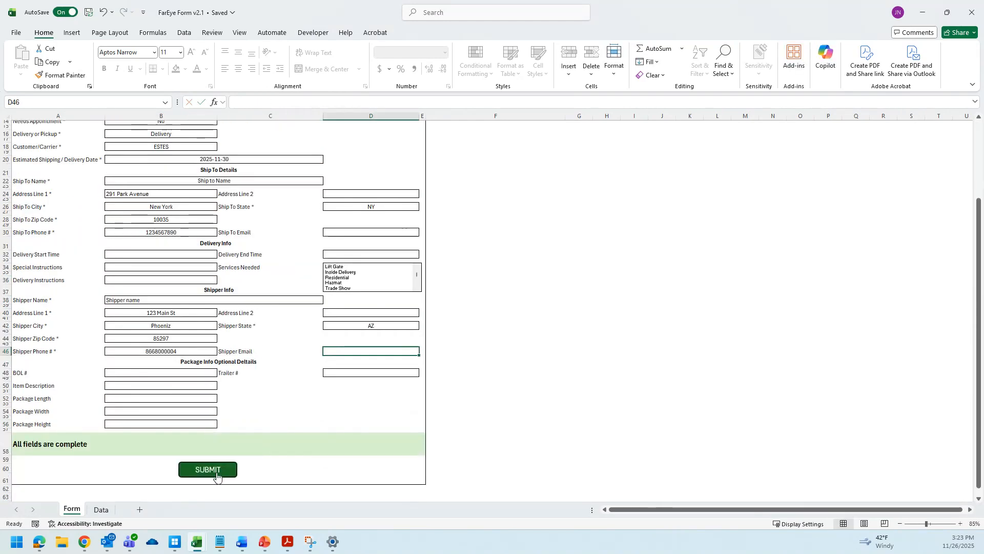
Submit the second shipment form and dismiss the success message.
{"action": "left_click", "coordinate": [214, 470]}
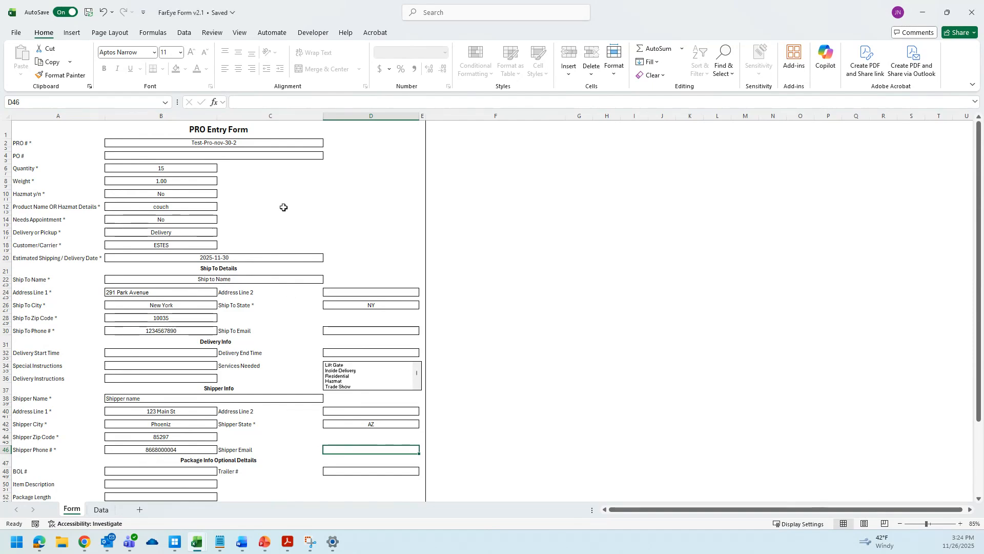
{"action": "scroll", "coordinate": [279, 213], "scroll_direction": "down", "scroll_amount": 2}
{"action": "scroll", "coordinate": [213, 441], "scroll_direction": "down", "scroll_amount": 2}
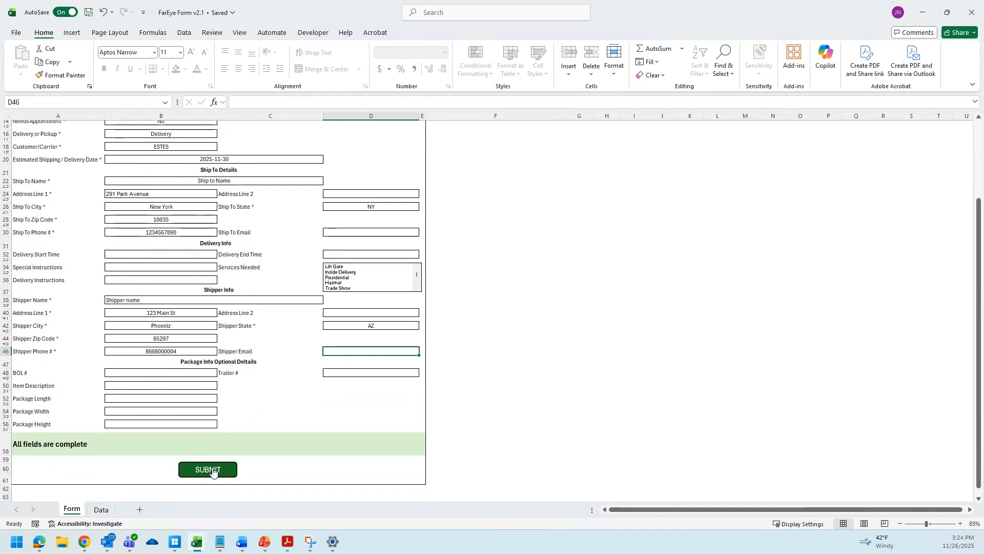
{"action": "left_click", "coordinate": [213, 473]}
{"action": "left_click", "coordinate": [528, 310]}
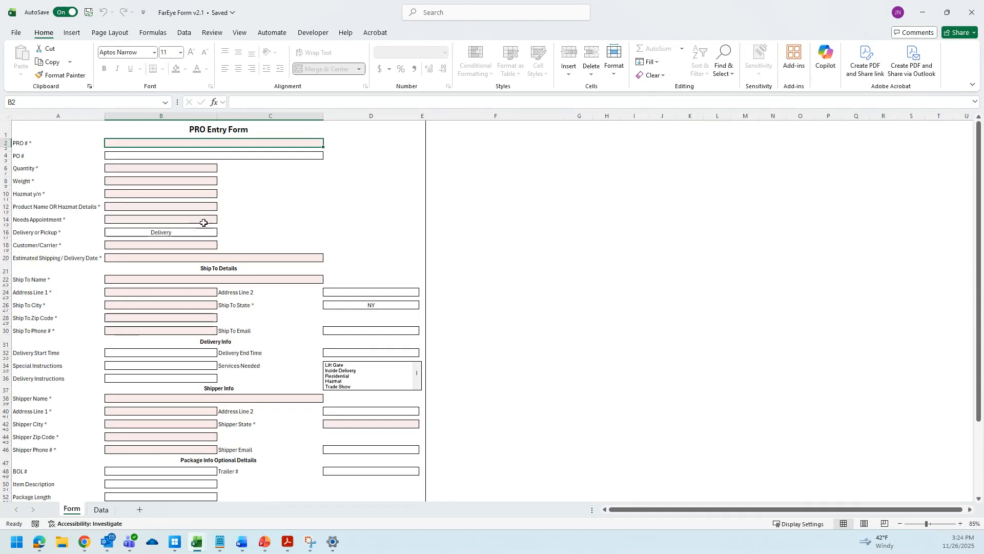
Switch to the Data sheet and review the rows written by the submitted shipments.
{"action": "left_click", "coordinate": [109, 509]}
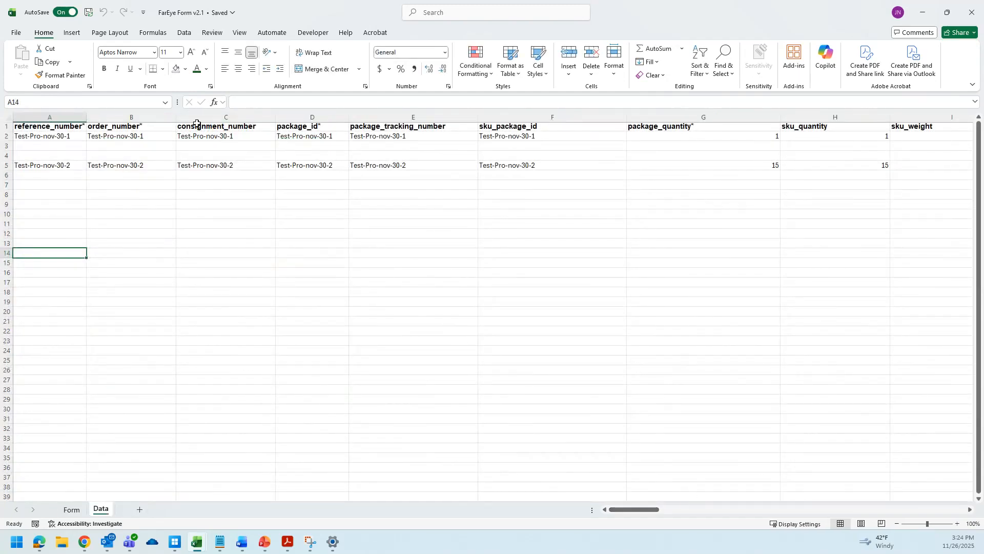
{"action": "left_click", "coordinate": [30, 136]}
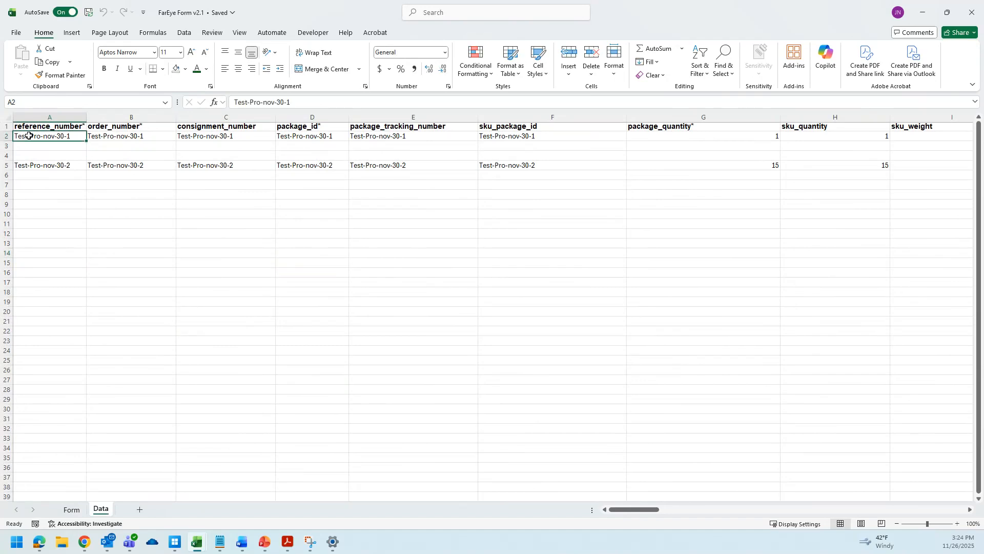
{"action": "left_click", "coordinate": [24, 169]}
{"action": "left_click_drag", "start_coordinate": [26, 146], "coordinate": [437, 152]}
{"action": "left_click", "coordinate": [512, 321]}
{"action": "left_click_drag", "start_coordinate": [643, 510], "coordinate": [934, 488]}
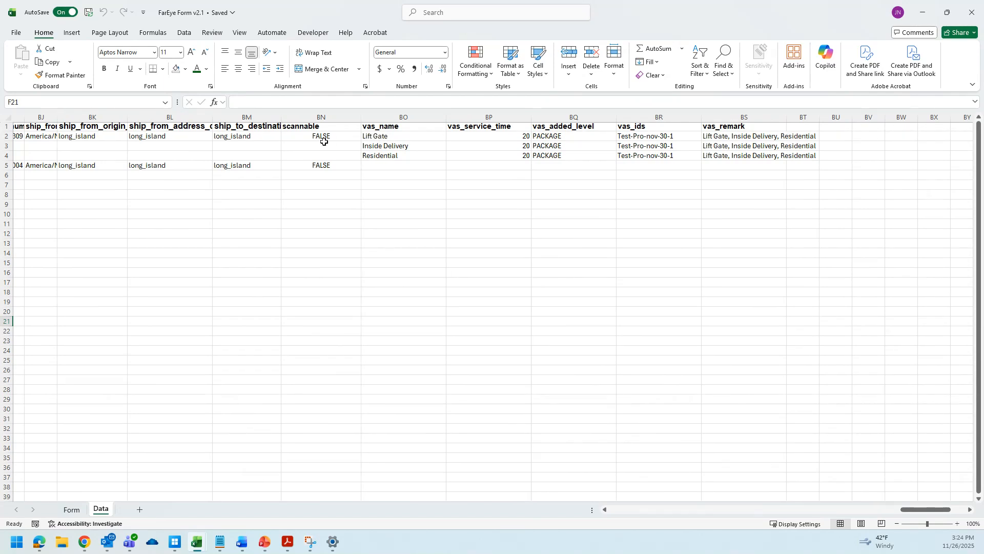
Examine the vas_name and related service columns for both submitted shipments.
{"action": "left_click", "coordinate": [378, 141]}
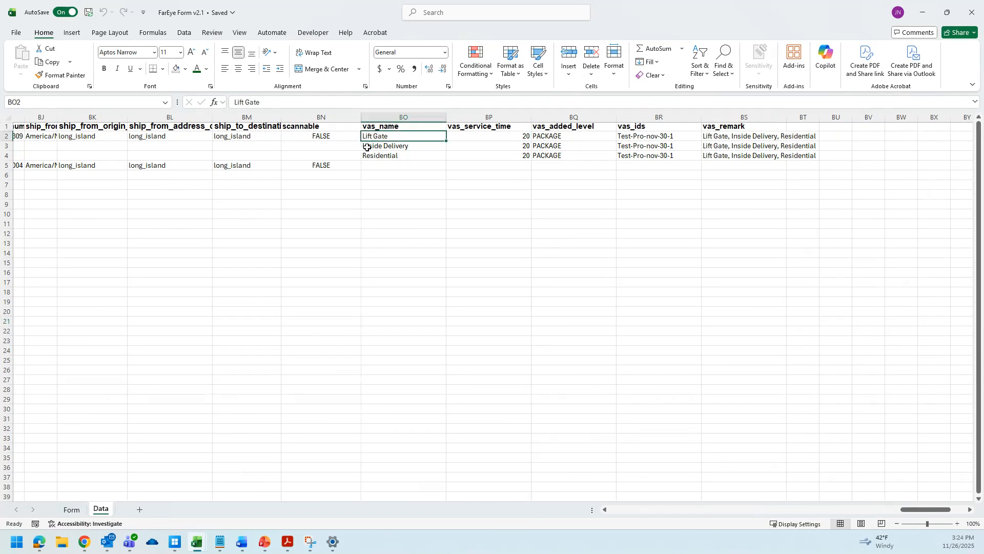
{"action": "left_click", "coordinate": [374, 148]}
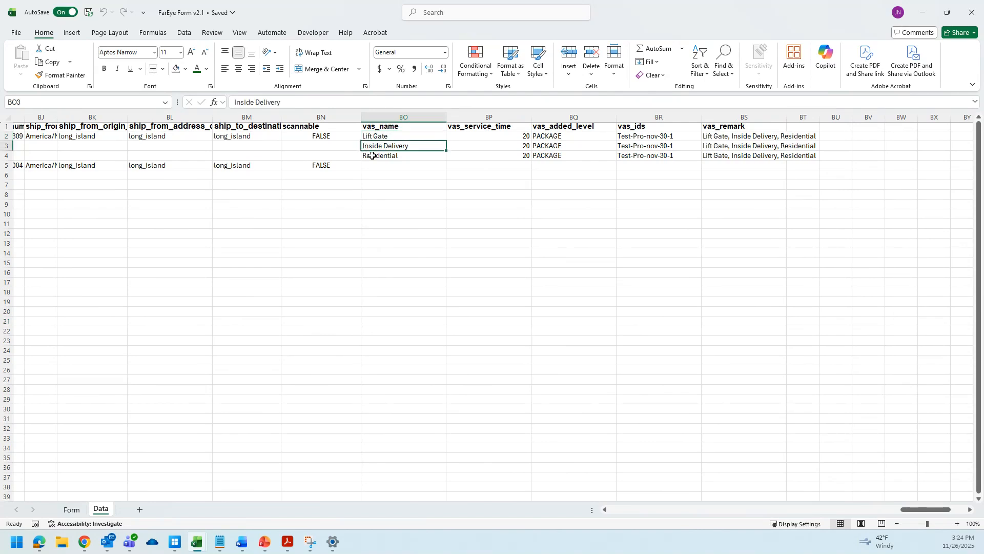
{"action": "left_click", "coordinate": [372, 160]}
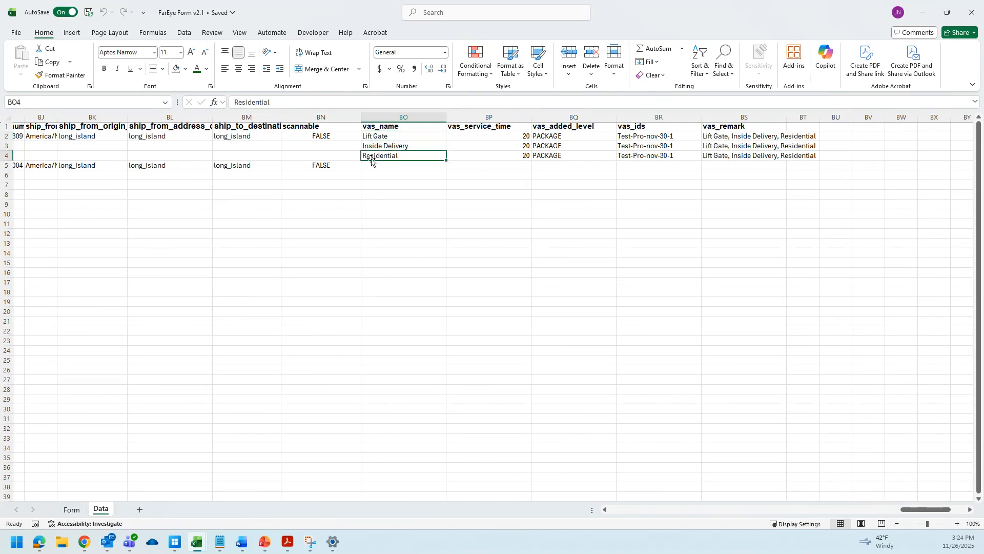
{"action": "left_click", "coordinate": [370, 138]}
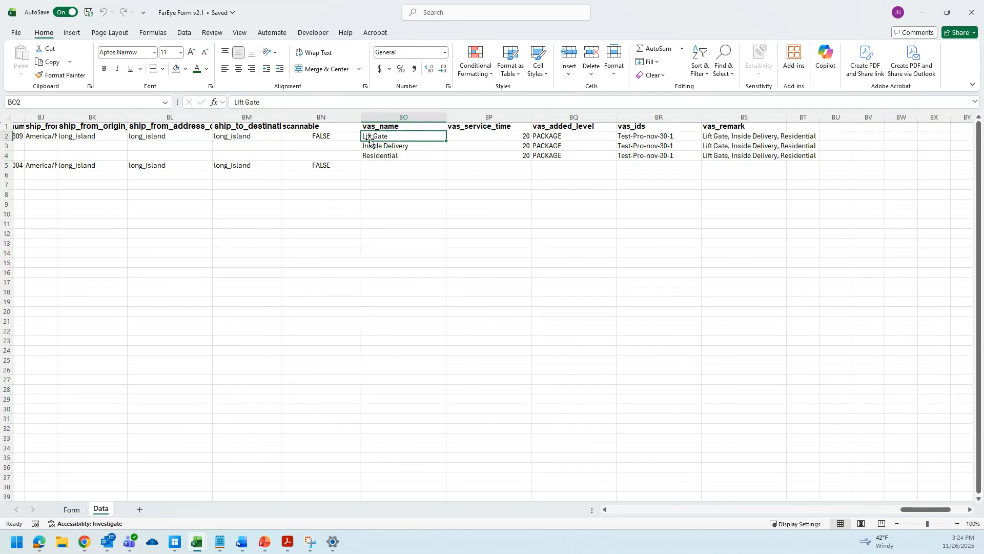
{"action": "left_click", "coordinate": [374, 148]}
{"action": "left_click", "coordinate": [374, 158]}
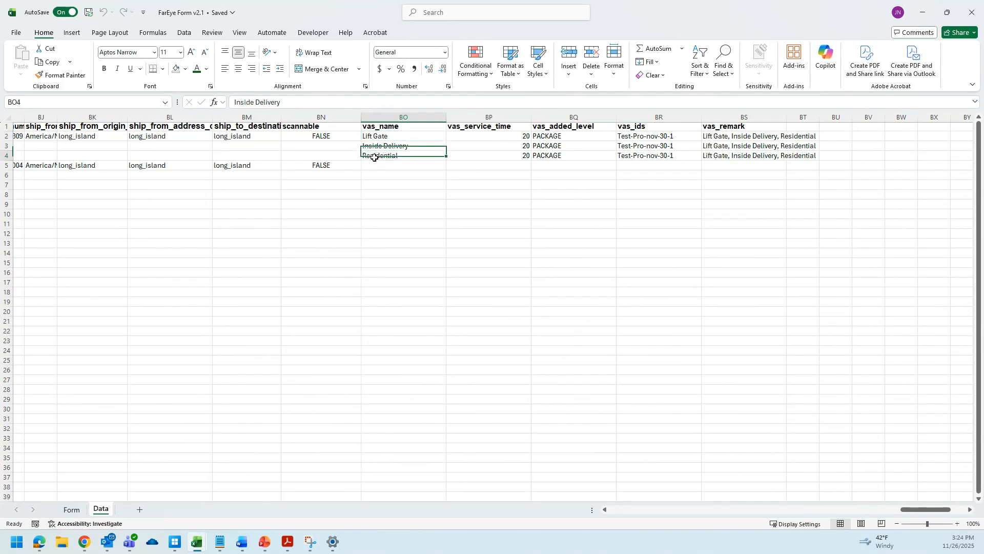
{"action": "left_click", "coordinate": [332, 167]}
{"action": "left_click_drag", "start_coordinate": [379, 166], "coordinate": [806, 167]}
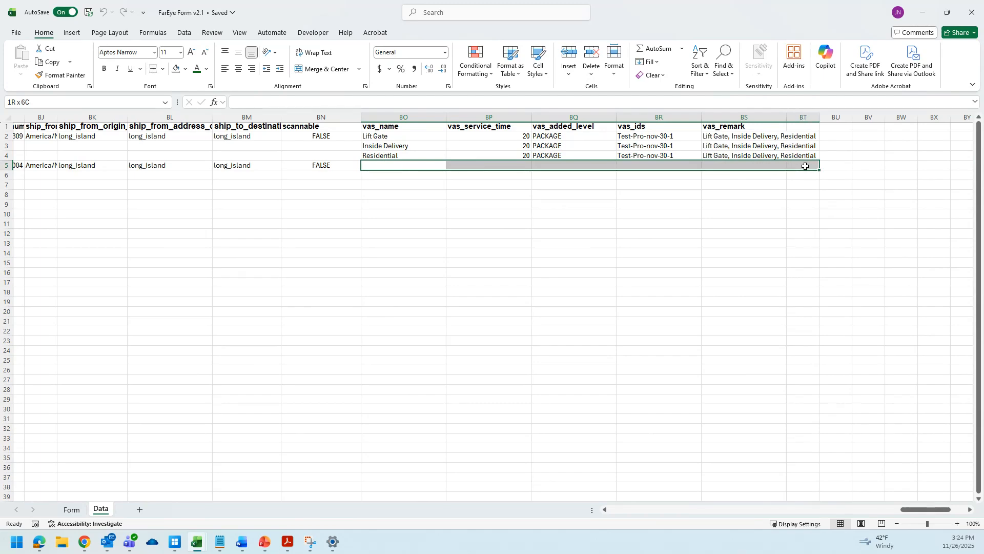
{"action": "left_click_drag", "start_coordinate": [914, 509], "coordinate": [500, 515]}
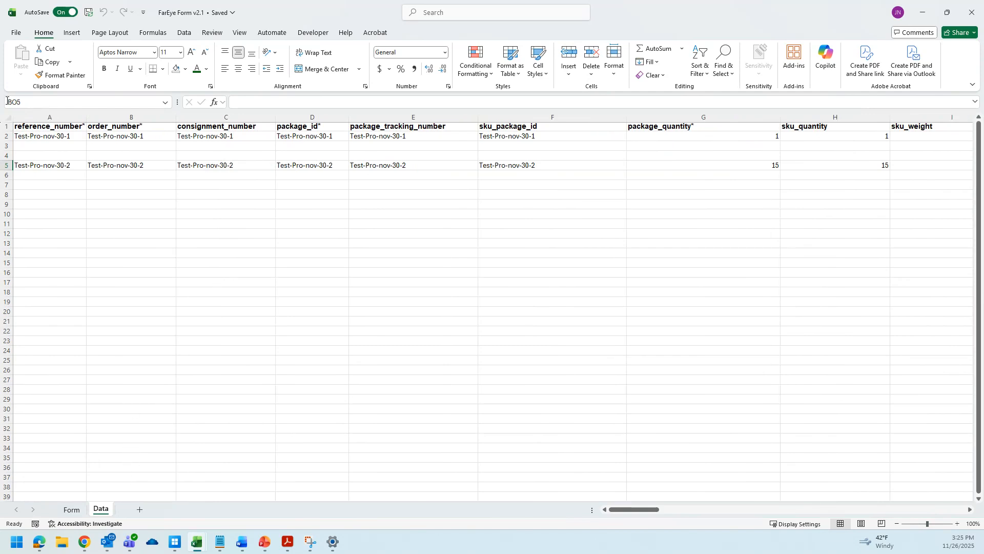
{"action": "left_click", "coordinate": [46, 165]}
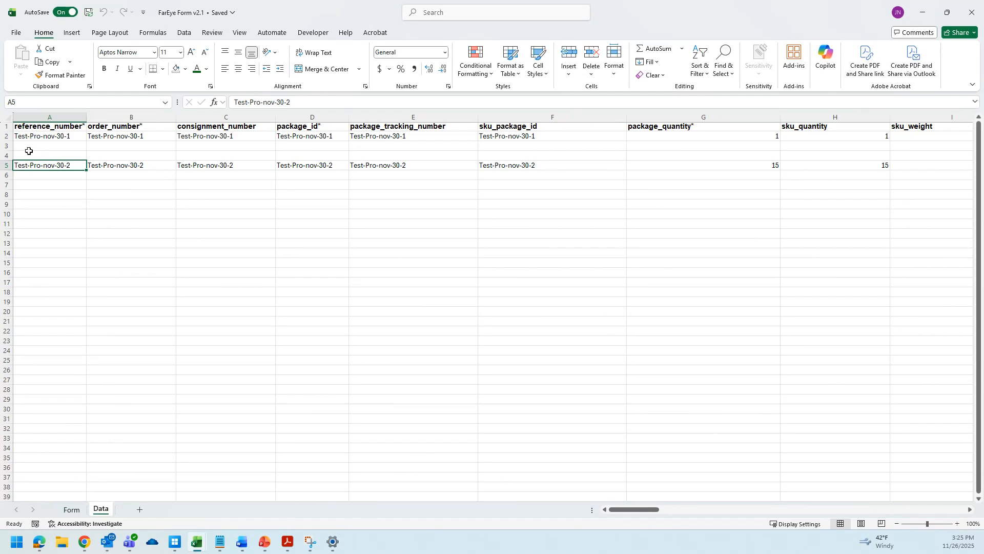
Delete rows 2 to 4 holding the first shipment's data on the Data sheet.
{"action": "left_click_drag", "start_coordinate": [626, 510], "coordinate": [491, 495]}
{"action": "left_click_drag", "start_coordinate": [3, 135], "coordinate": [4, 154]}
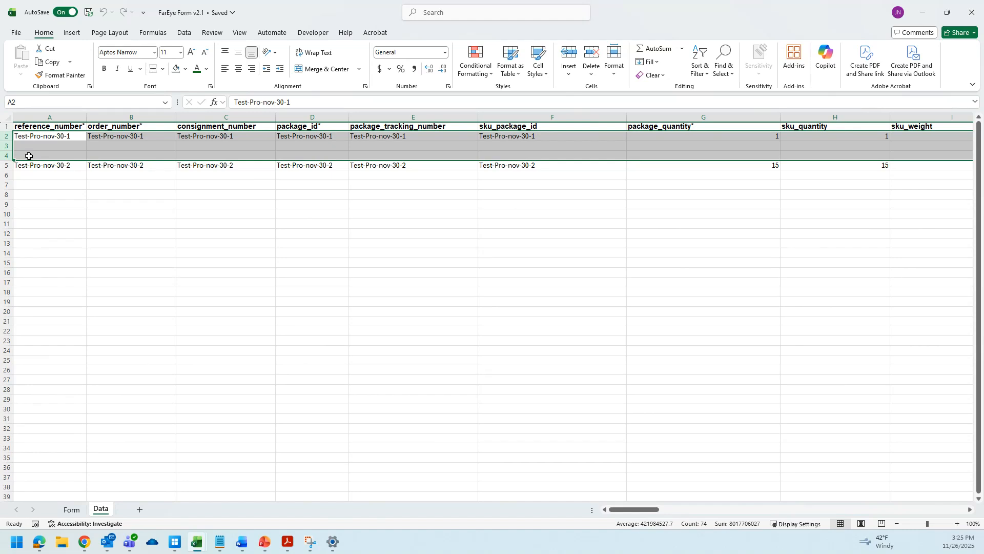
{"action": "right_click", "coordinate": [5, 147]}
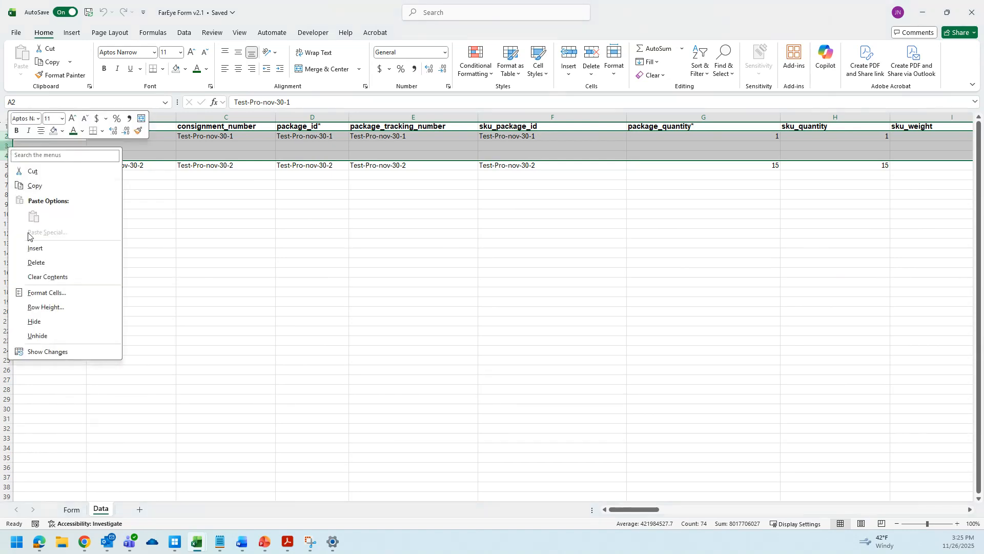
{"action": "left_click", "coordinate": [35, 262]}
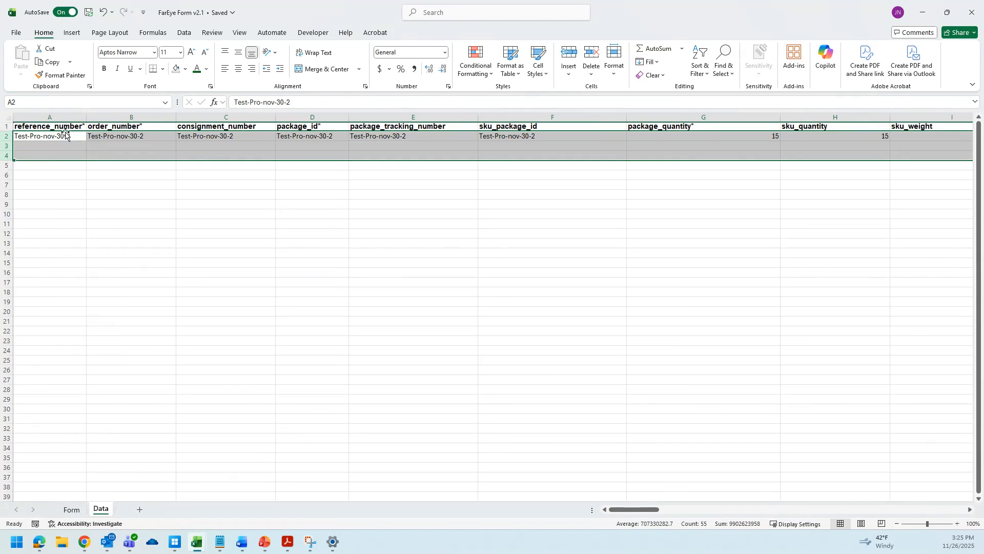
Copy the entire contents of the Data sheet.
{"action": "left_click", "coordinate": [130, 212]}
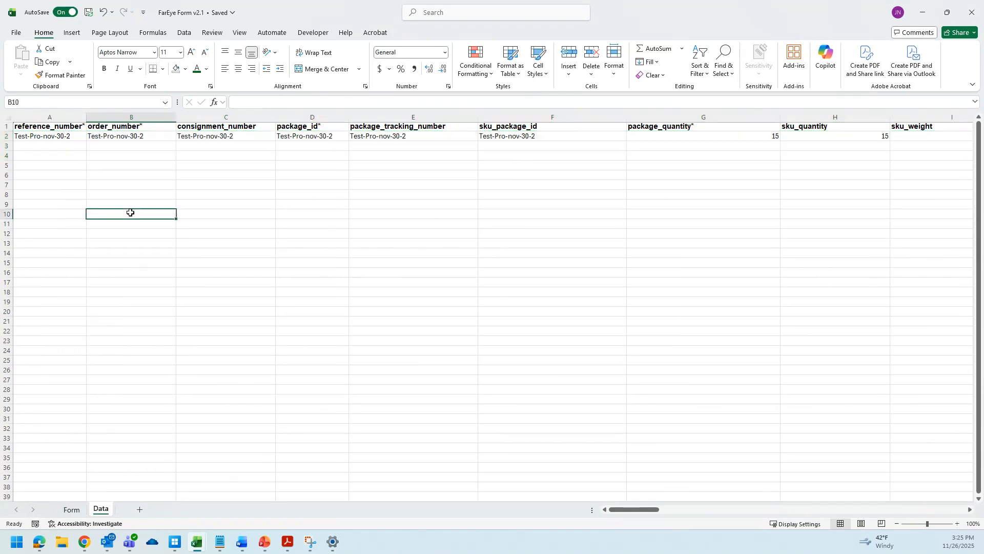
{"action": "left_click", "coordinate": [8, 118]}
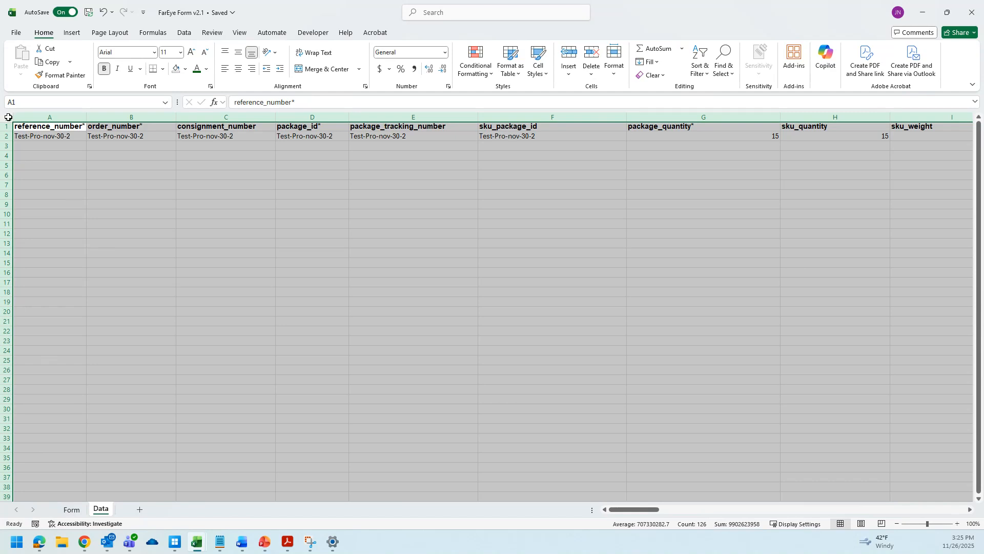
{"action": "right_click", "coordinate": [8, 118]}
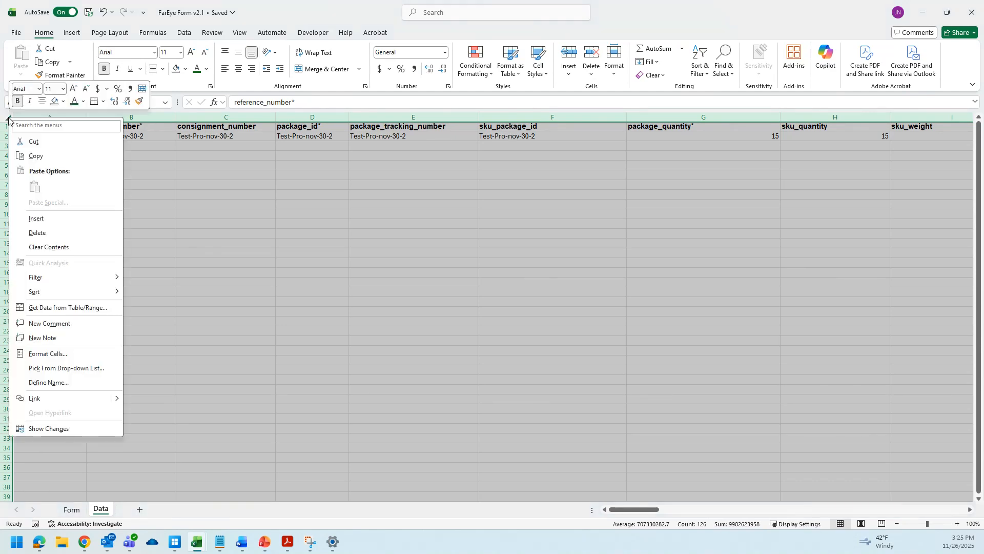
{"action": "left_click", "coordinate": [35, 157]}
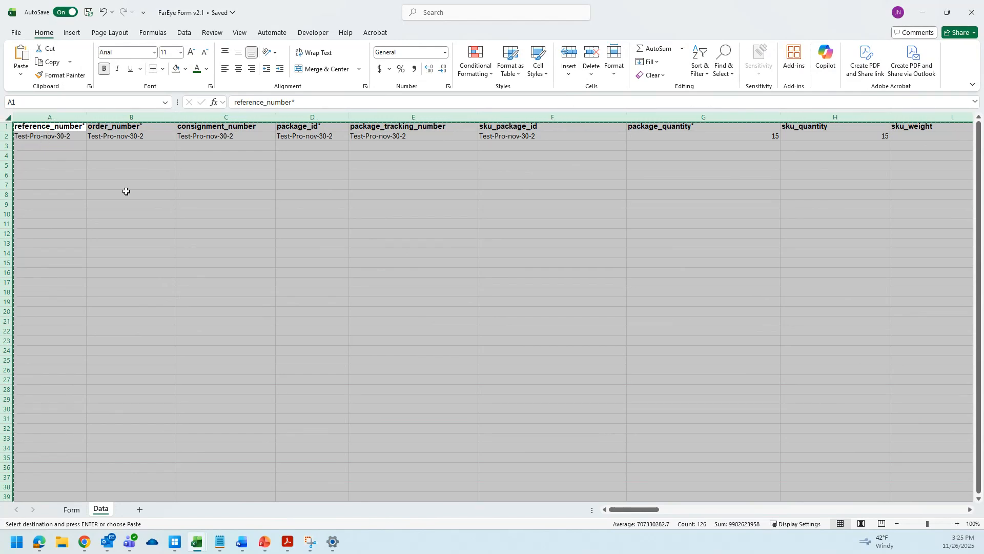
Create a new blank workbook and paste the copied Data sheet into cell A1.
{"action": "left_click", "coordinate": [16, 34]}
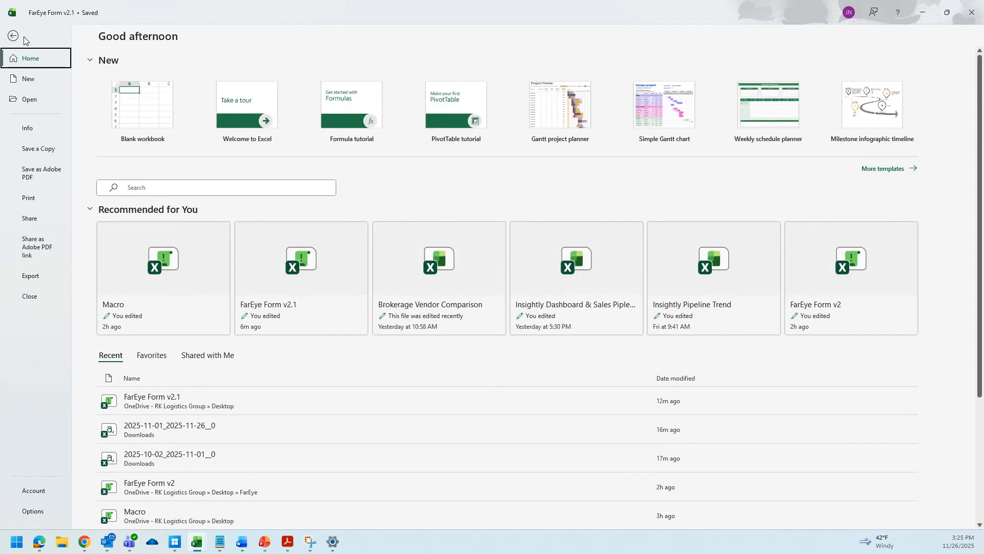
{"action": "left_click", "coordinate": [16, 35]}
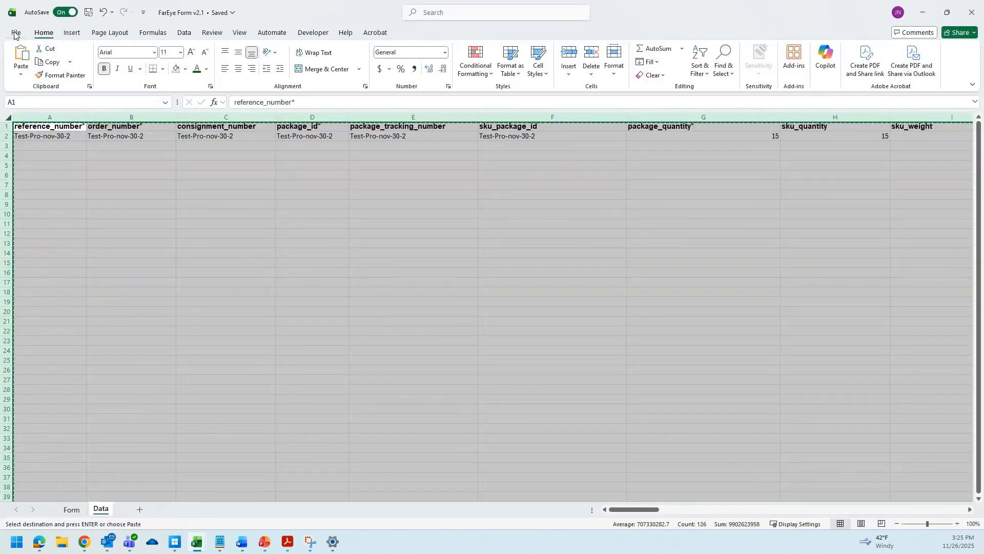
{"action": "left_click", "coordinate": [16, 34]}
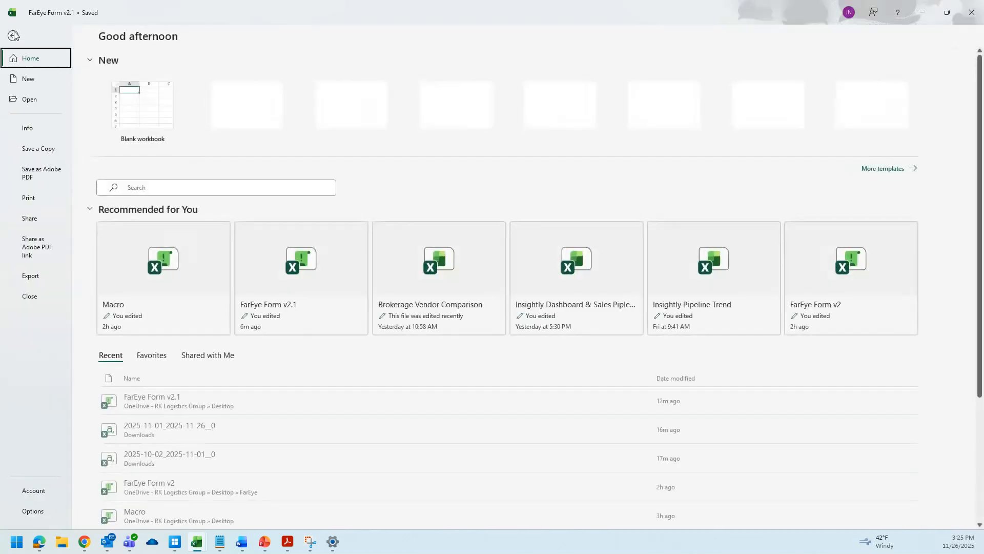
{"action": "left_click", "coordinate": [147, 119]}
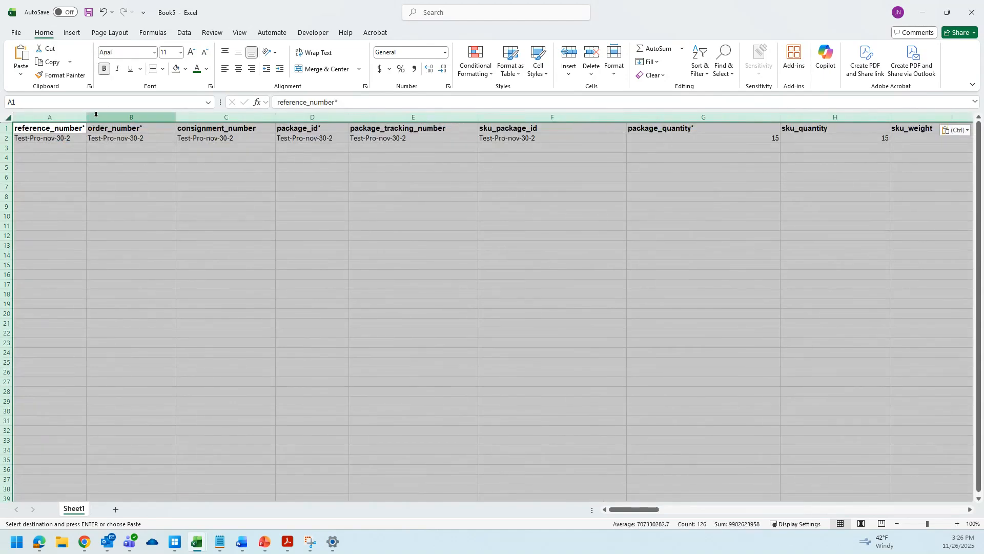
{"action": "key", "text": "ctrl+z"}
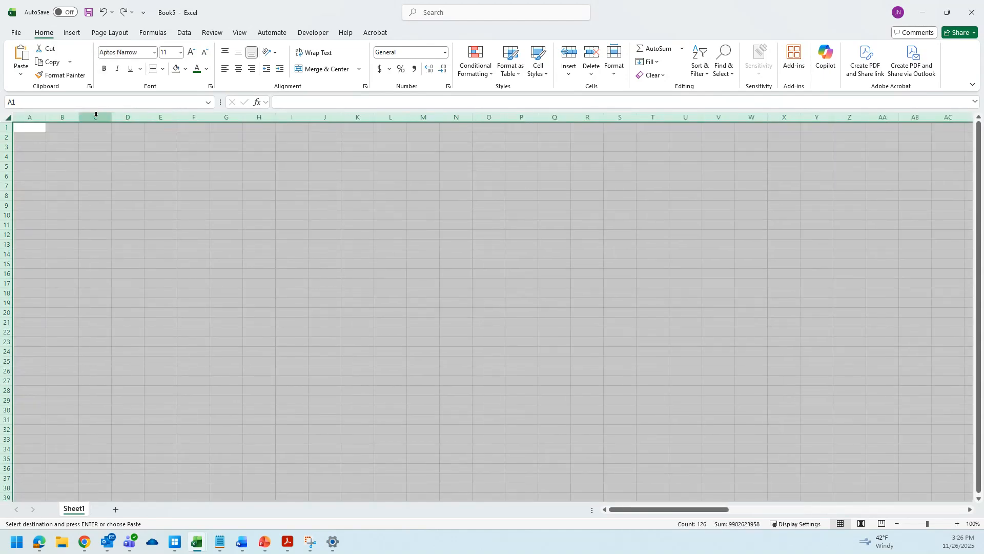
{"action": "left_click", "coordinate": [31, 129]}
{"action": "right_click", "coordinate": [32, 129]}
{"action": "left_click", "coordinate": [57, 200]}
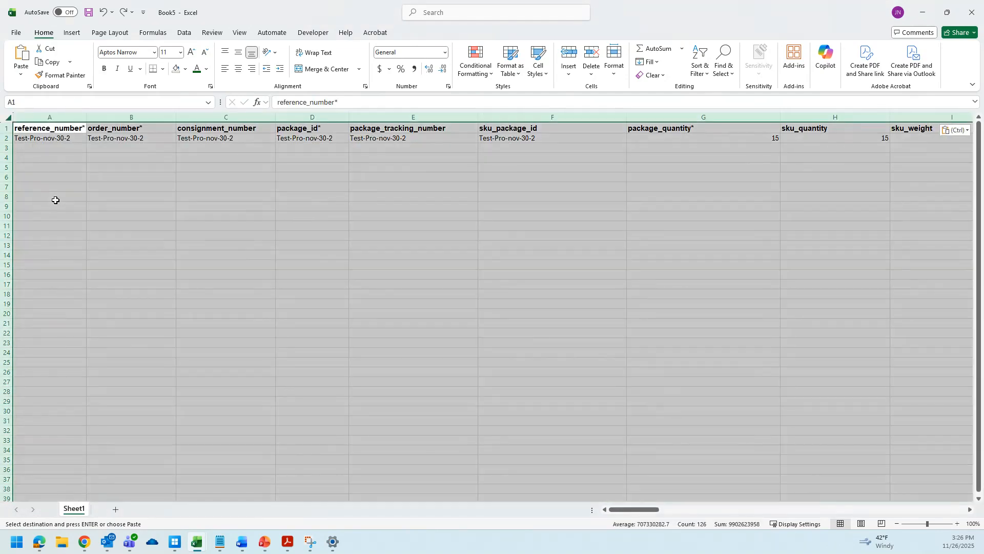
{"action": "left_click", "coordinate": [56, 201]}
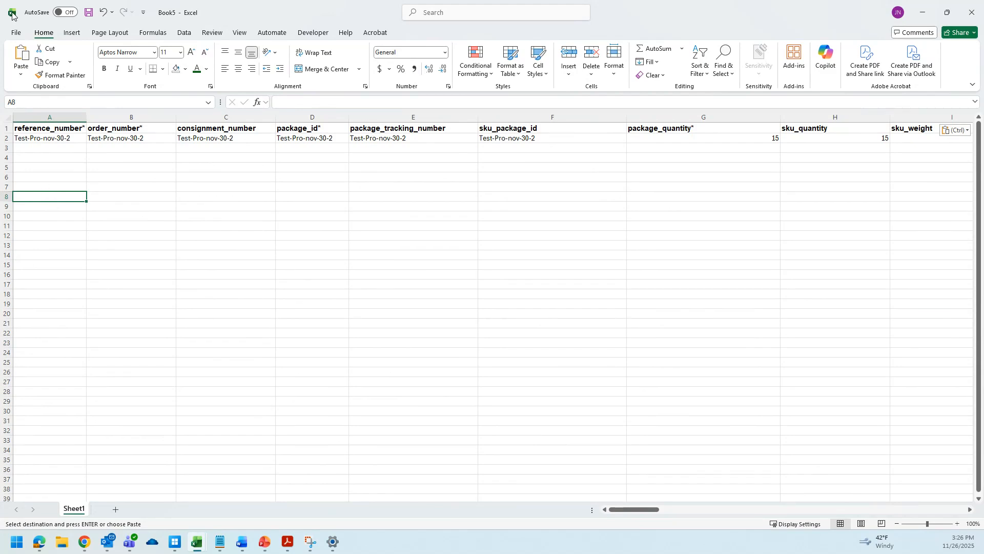
Save the new workbook as 11-26 Import 1 in the FarEye Imports folder on the Desktop.
{"action": "left_click", "coordinate": [15, 32]}
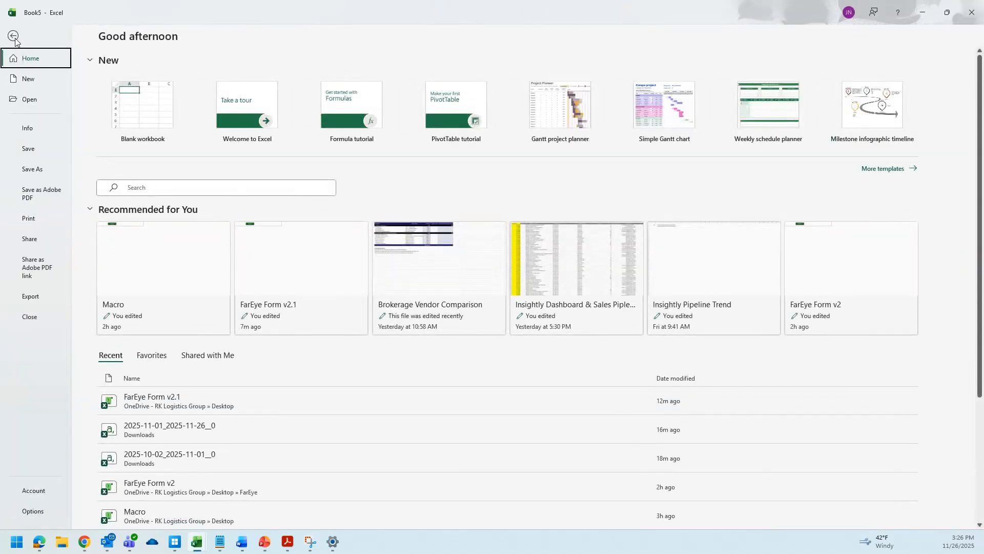
{"action": "left_click", "coordinate": [41, 168]}
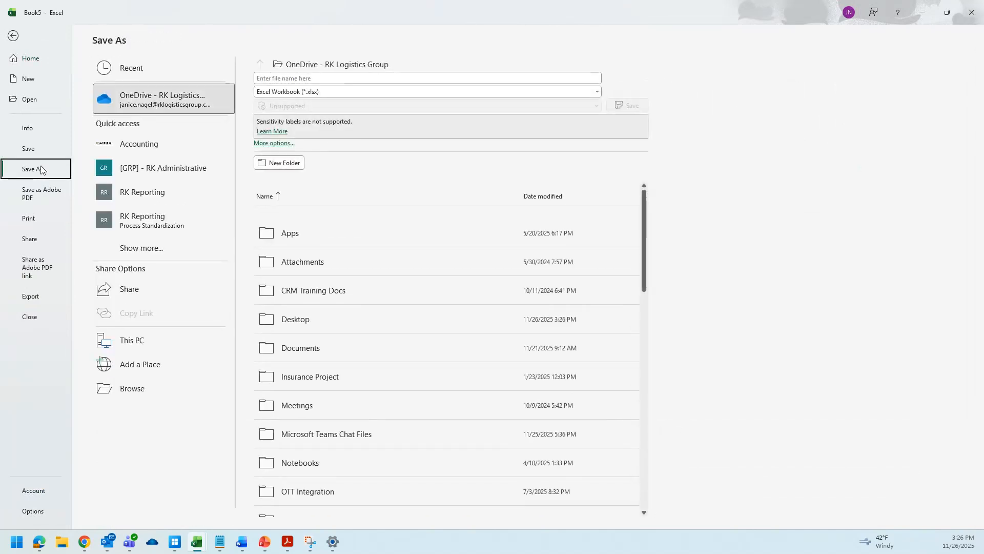
{"action": "left_click", "coordinate": [138, 390]}
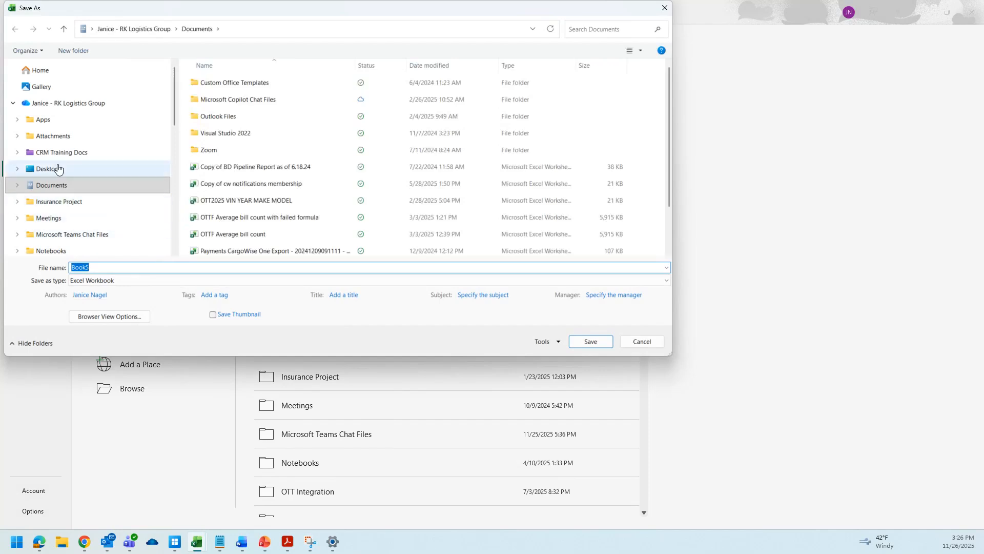
{"action": "left_click", "coordinate": [58, 169]}
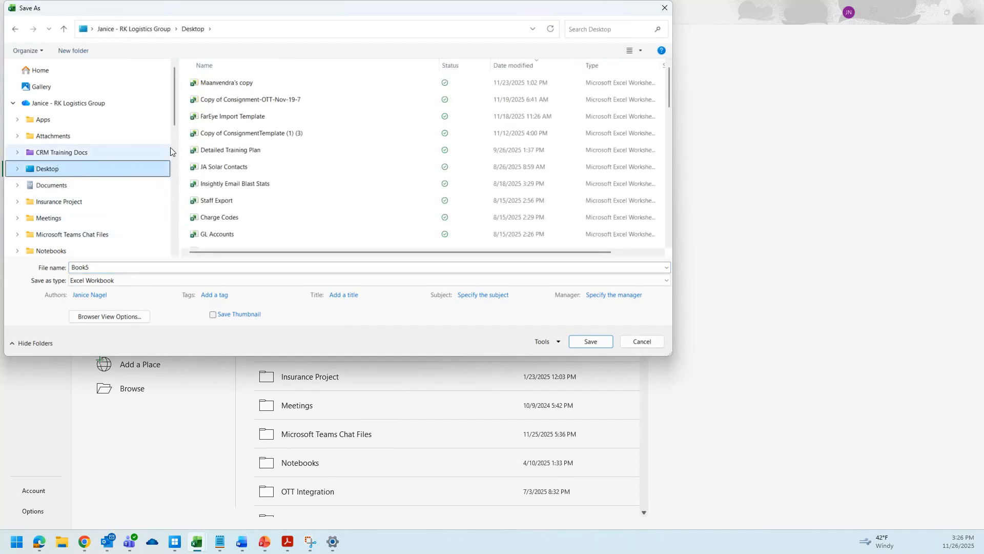
{"action": "scroll", "coordinate": [209, 143], "scroll_direction": "down", "scroll_amount": 1}
{"action": "left_click", "coordinate": [229, 207]}
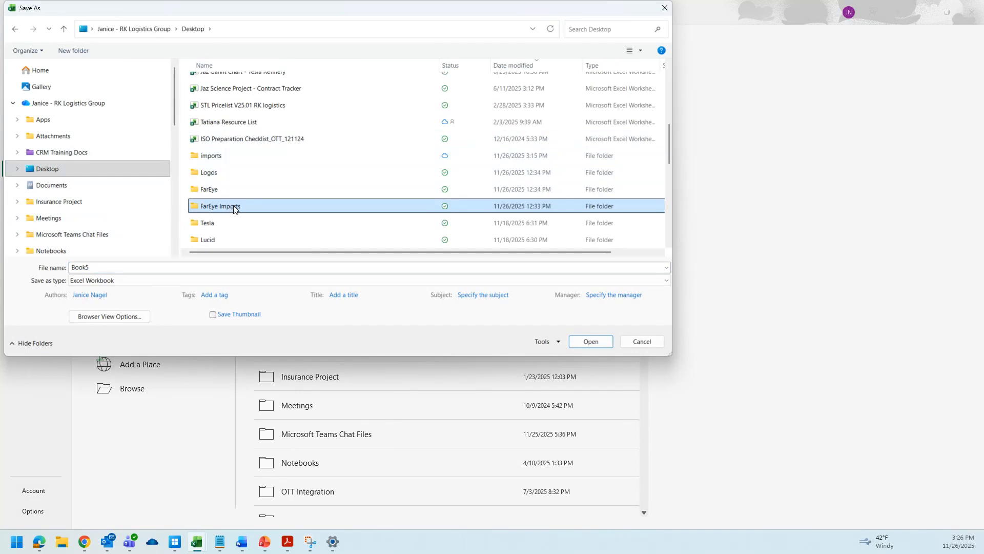
{"action": "double_click", "coordinate": [233, 206]}
{"action": "left_click", "coordinate": [114, 267]}
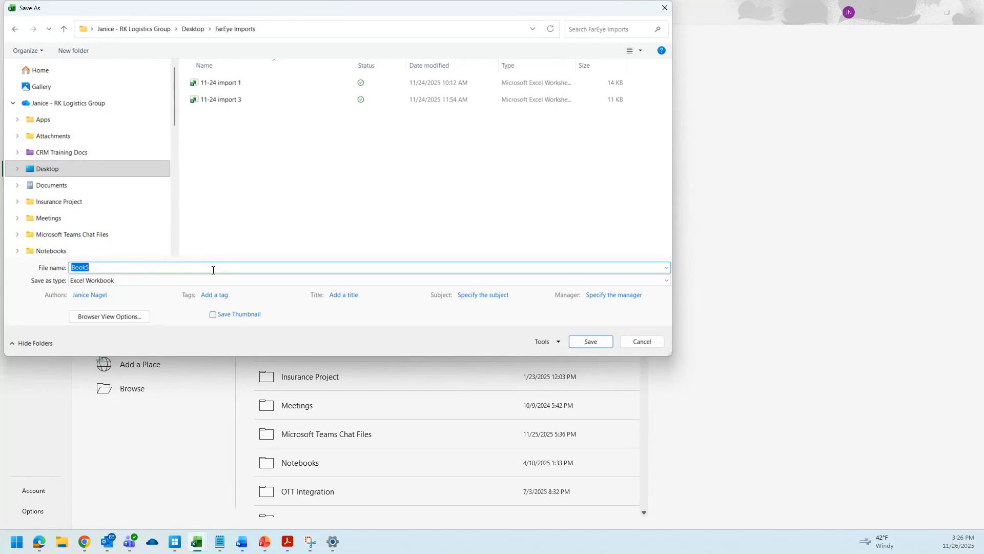
{"action": "type", "text": "11-26 Import 1"}
{"action": "left_click", "coordinate": [599, 341]}
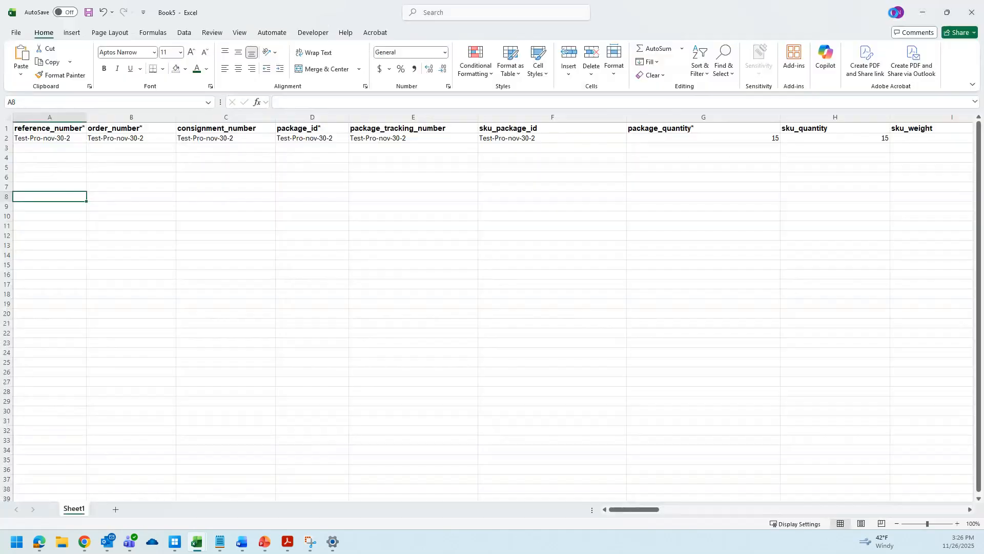
Close the new workbook and return to the Data sheet of FarEye Form v2.1.
{"action": "left_click", "coordinate": [974, 16]}
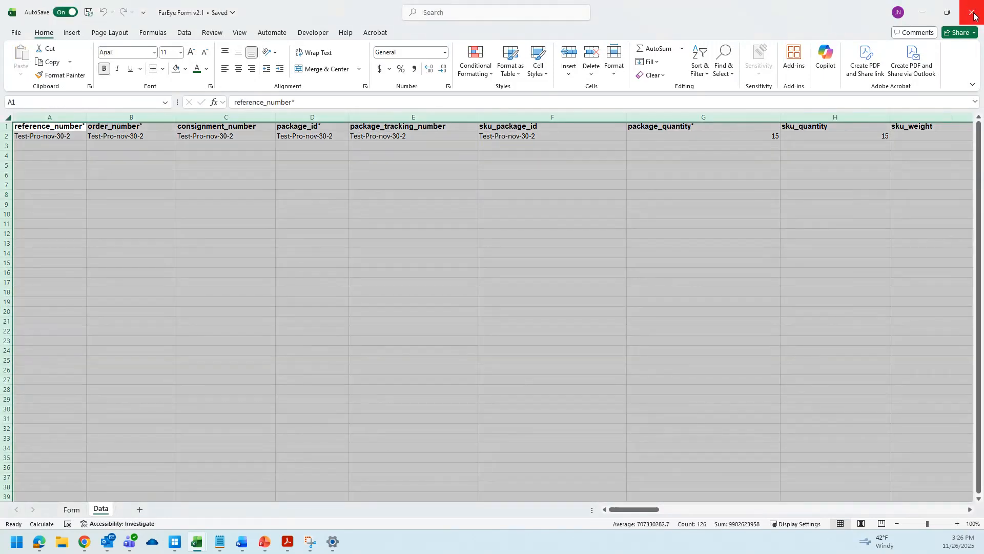
{"action": "left_click", "coordinate": [560, 213]}
{"action": "left_click", "coordinate": [72, 509]}
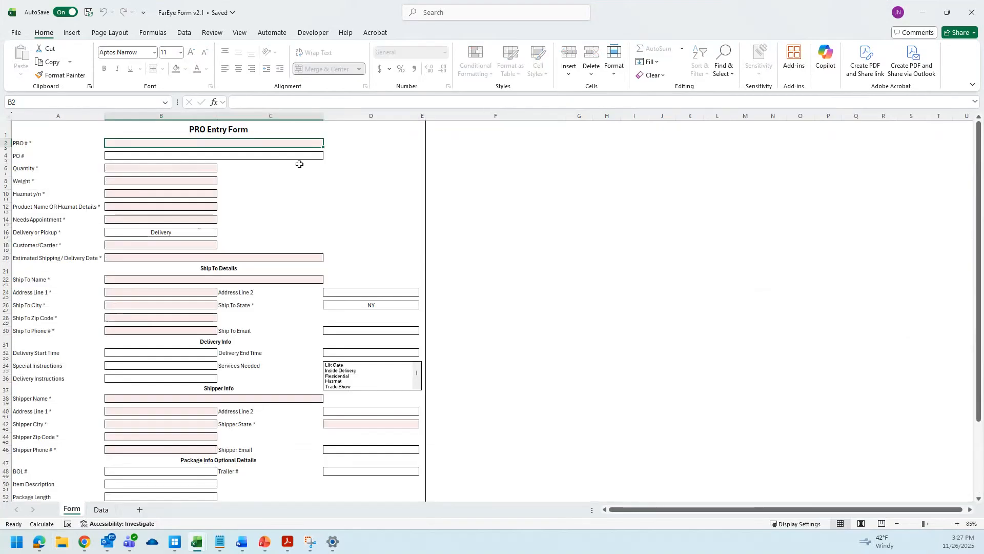
{"action": "left_click", "coordinate": [101, 509]}
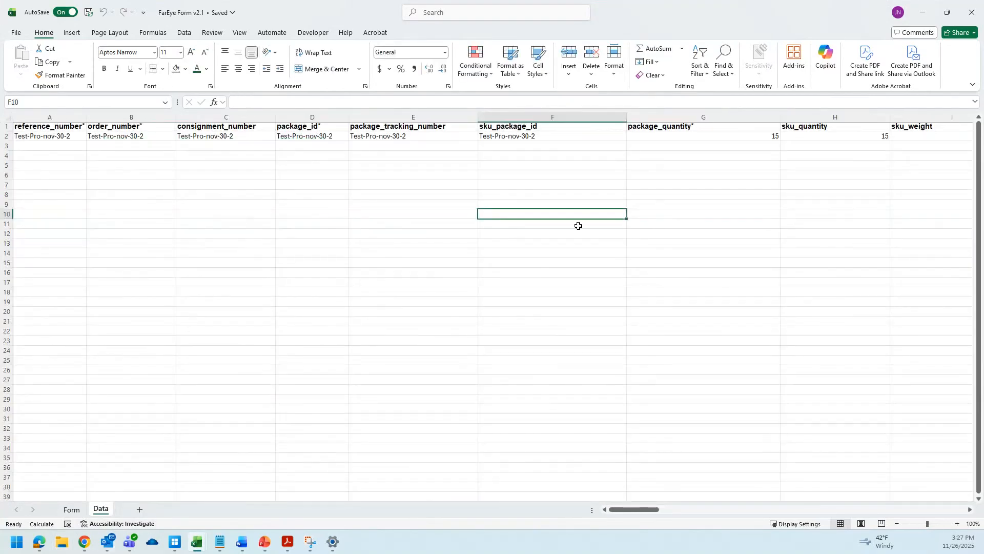
Delete rows 2 to 44 on the Data sheet, leaving only the header row.
{"action": "left_click_drag", "start_coordinate": [6, 136], "coordinate": [14, 405]}
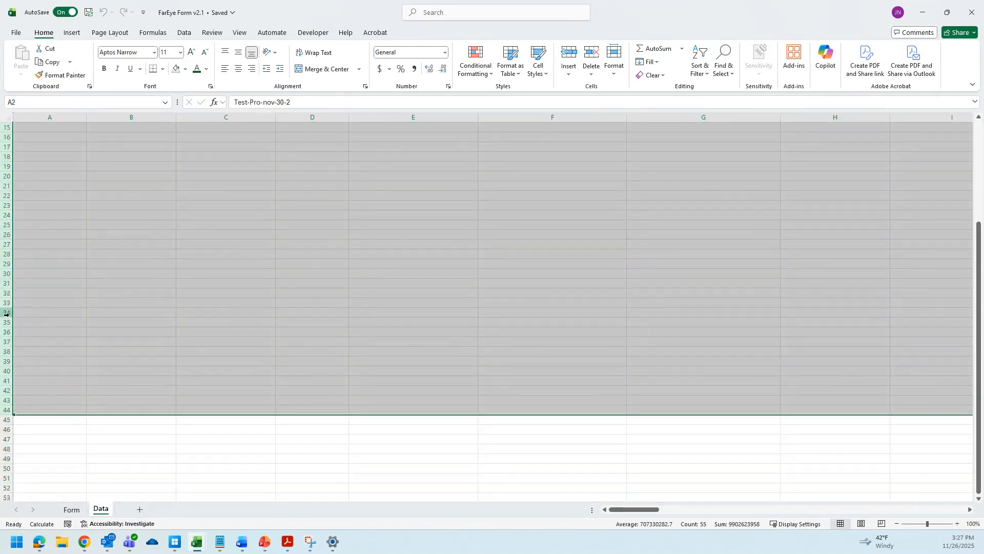
{"action": "right_click", "coordinate": [8, 283]}
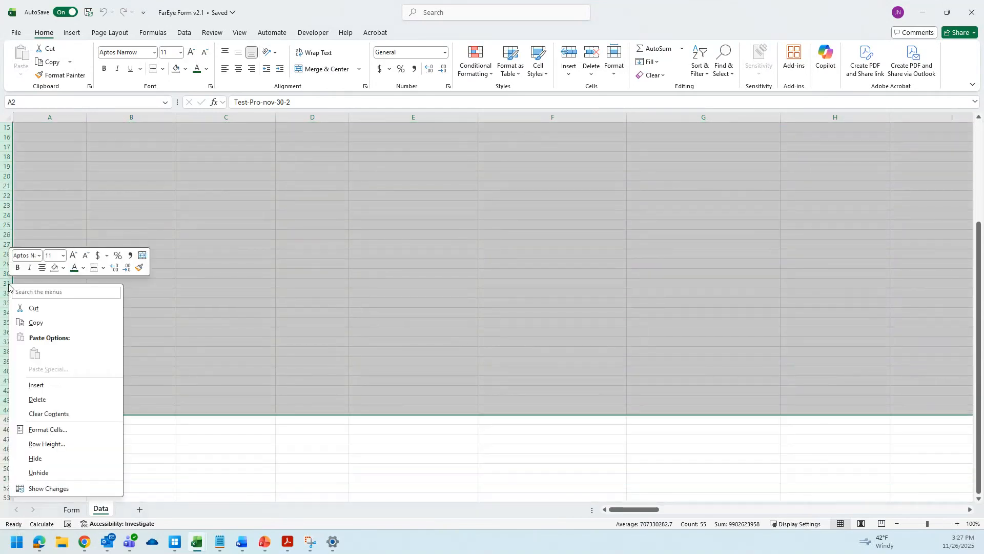
{"action": "left_click", "coordinate": [49, 403]}
{"action": "scroll", "coordinate": [170, 341], "scroll_direction": "up", "scroll_amount": 5}
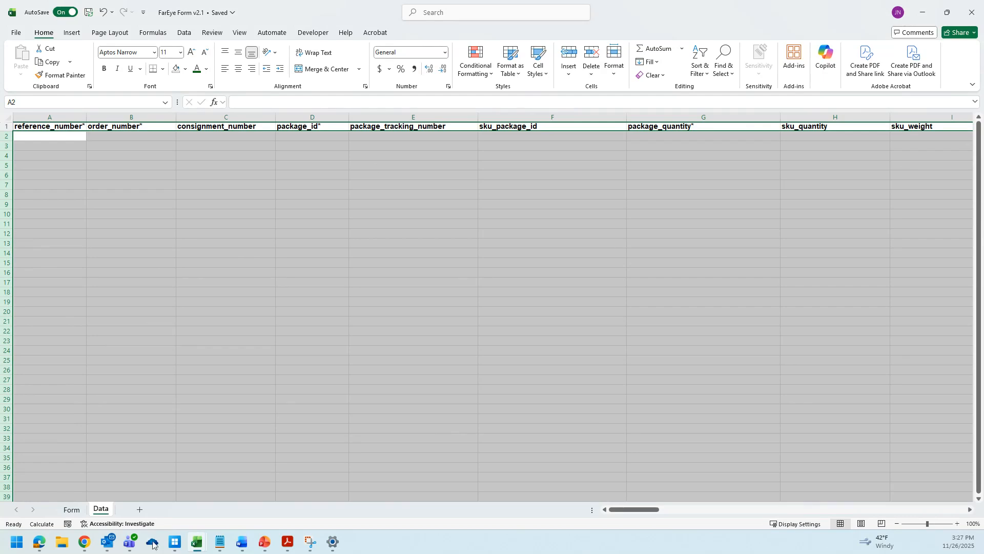
Return to the Form sheet and switch to the FarEye dashboard in Chrome.
{"action": "left_click", "coordinate": [72, 509]}
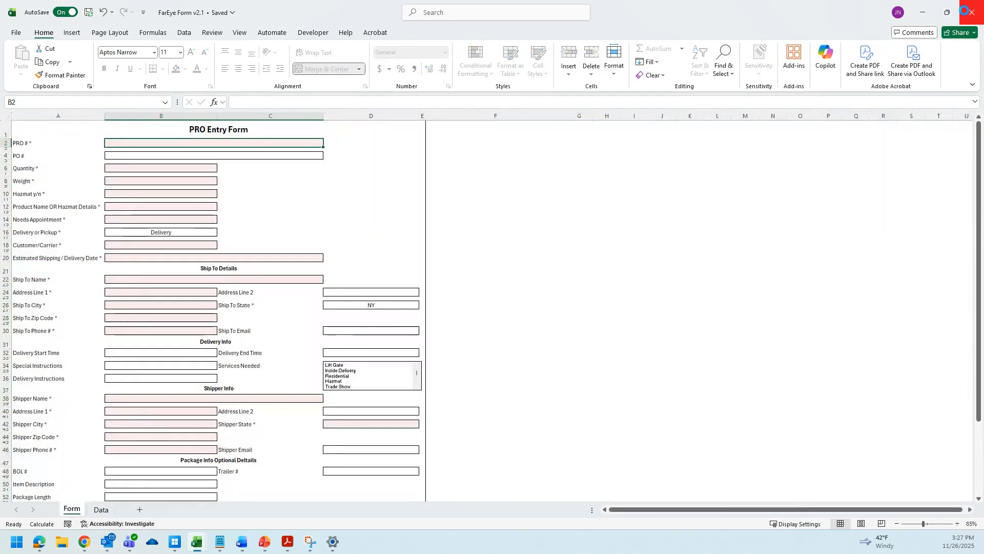
{"action": "left_click", "coordinate": [964, 11]}
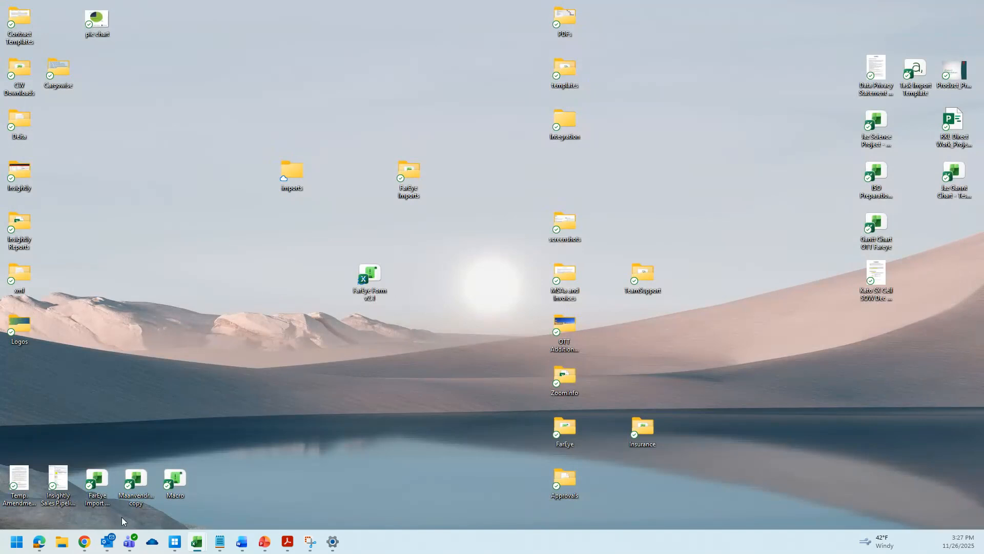
{"action": "mouse_move", "coordinate": [84, 542]}
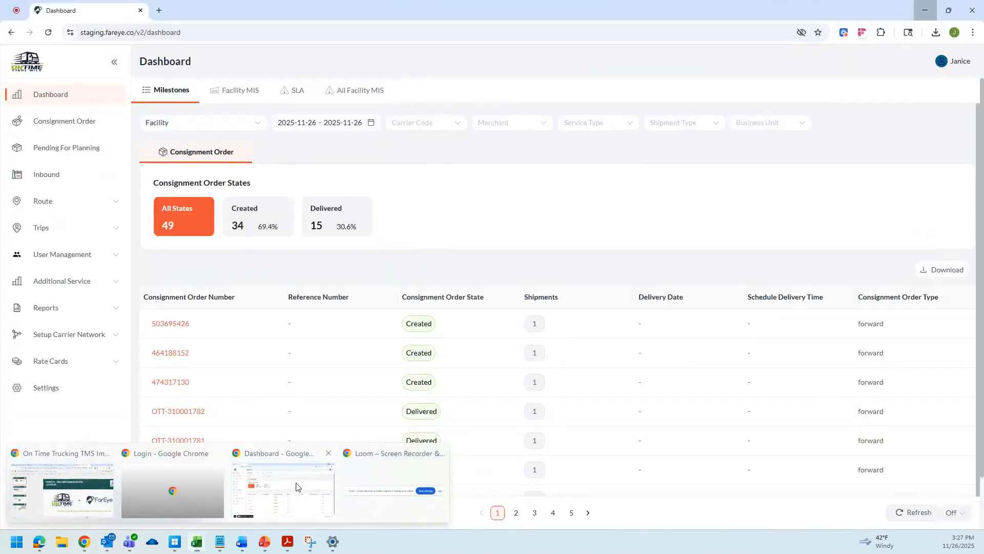
{"action": "left_click", "coordinate": [300, 486]}
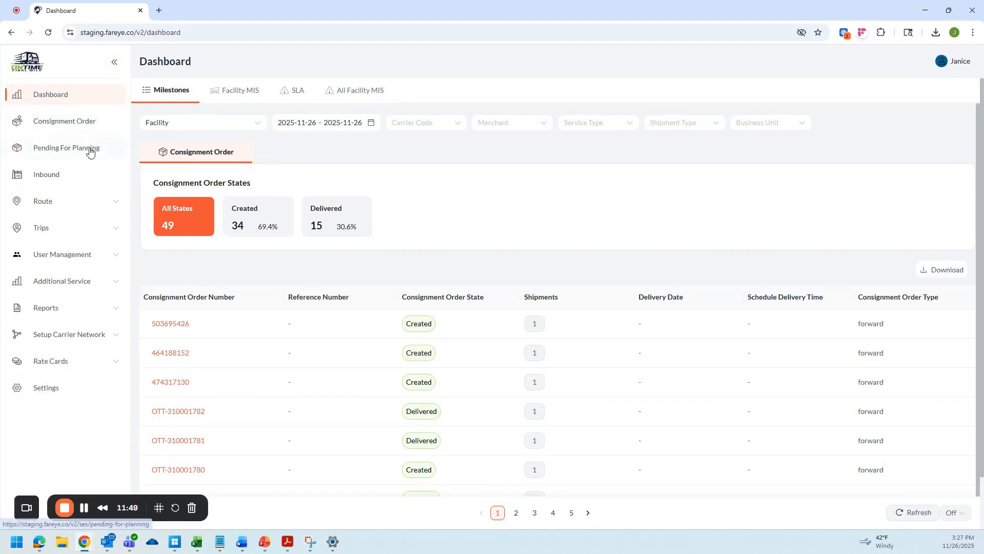
Bulk-upload the 11-26 Import 1 file from the FarEye Imports folder as consignment orders.
{"action": "left_click", "coordinate": [77, 127]}
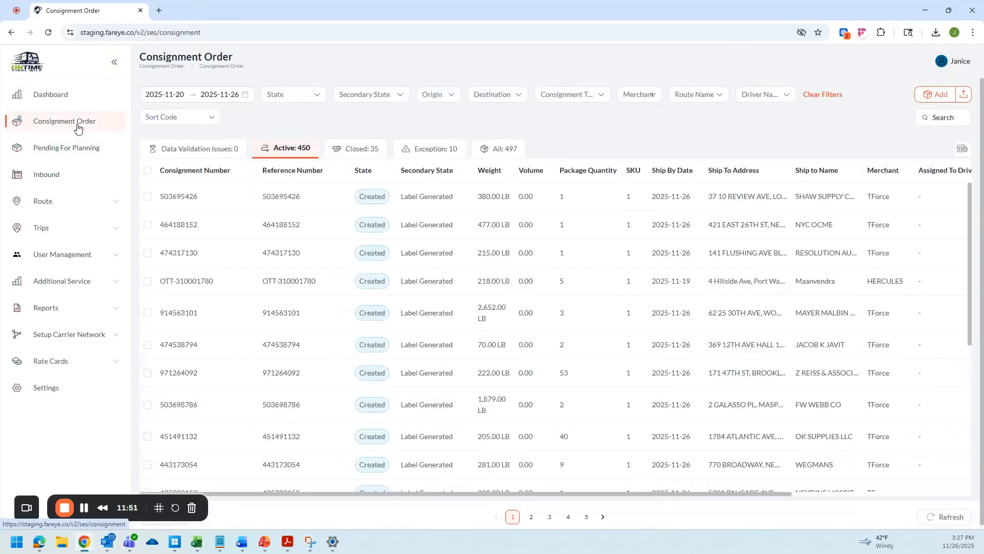
{"action": "left_click", "coordinate": [965, 98]}
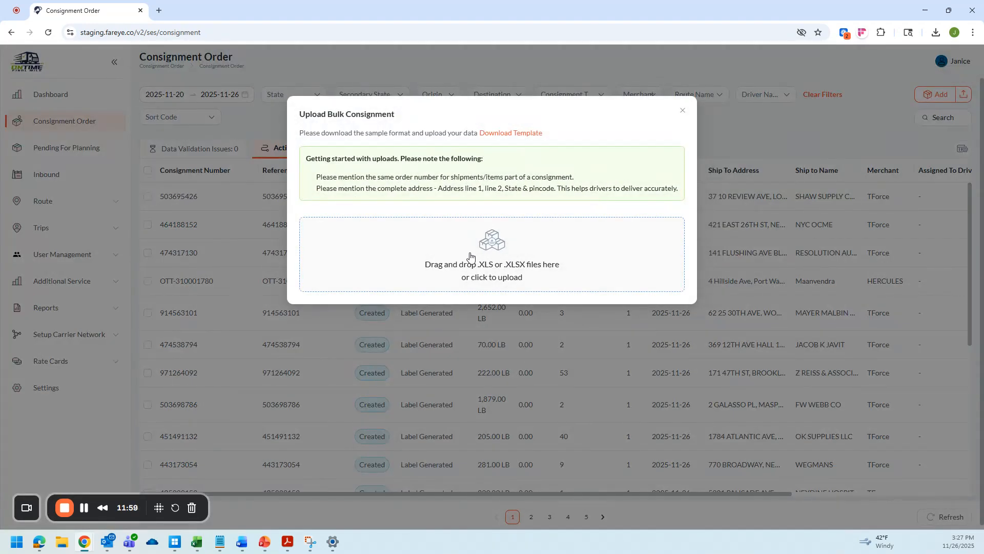
{"action": "left_click", "coordinate": [499, 245]}
{"action": "scroll", "coordinate": [159, 134], "scroll_direction": "down", "scroll_amount": 10}
{"action": "scroll", "coordinate": [161, 138], "scroll_direction": "up", "scroll_amount": 1}
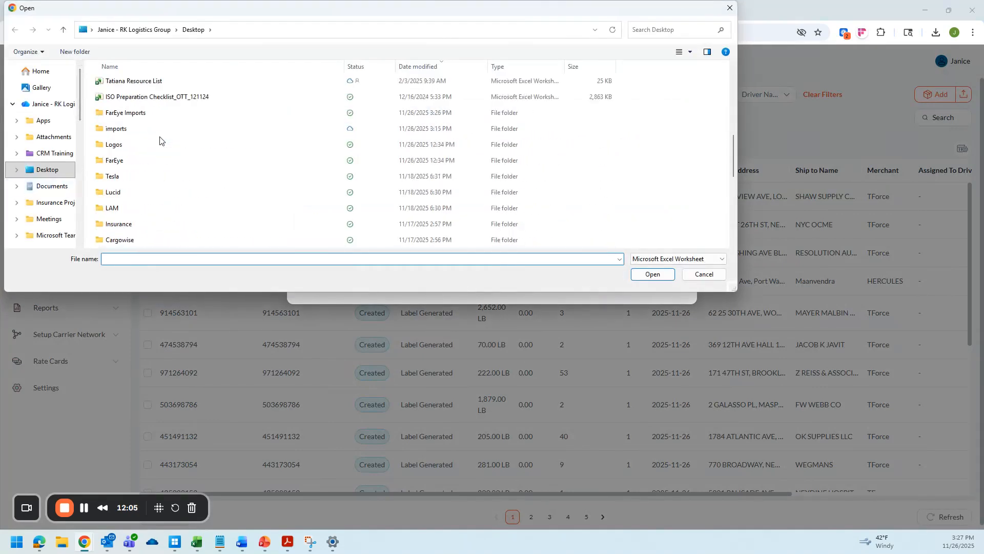
{"action": "double_click", "coordinate": [137, 114]}
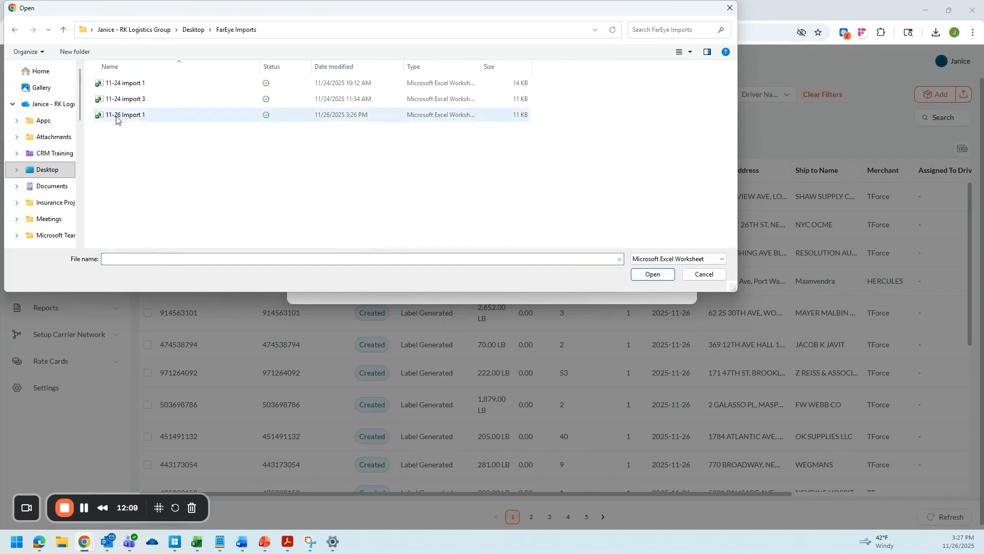
{"action": "left_click", "coordinate": [117, 117]}
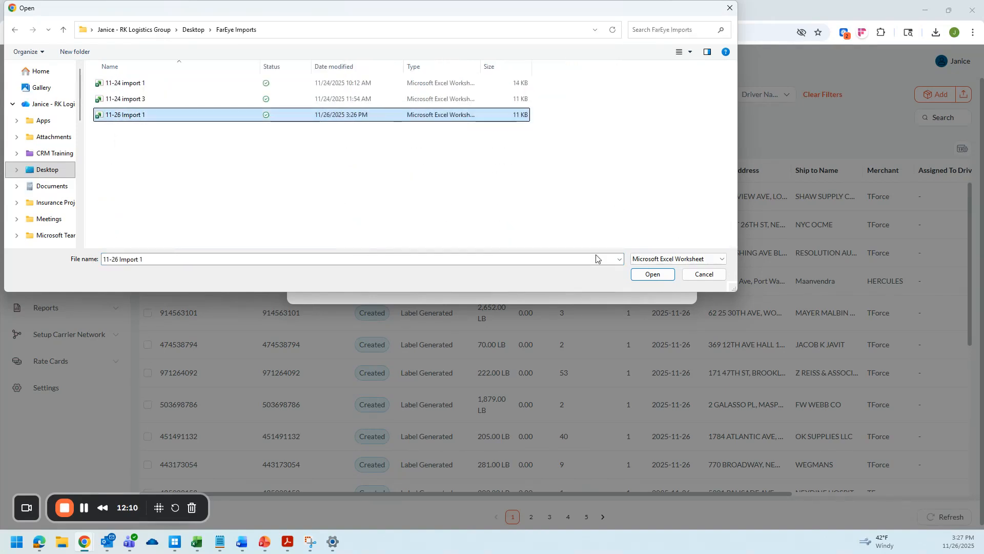
{"action": "left_click", "coordinate": [645, 274]}
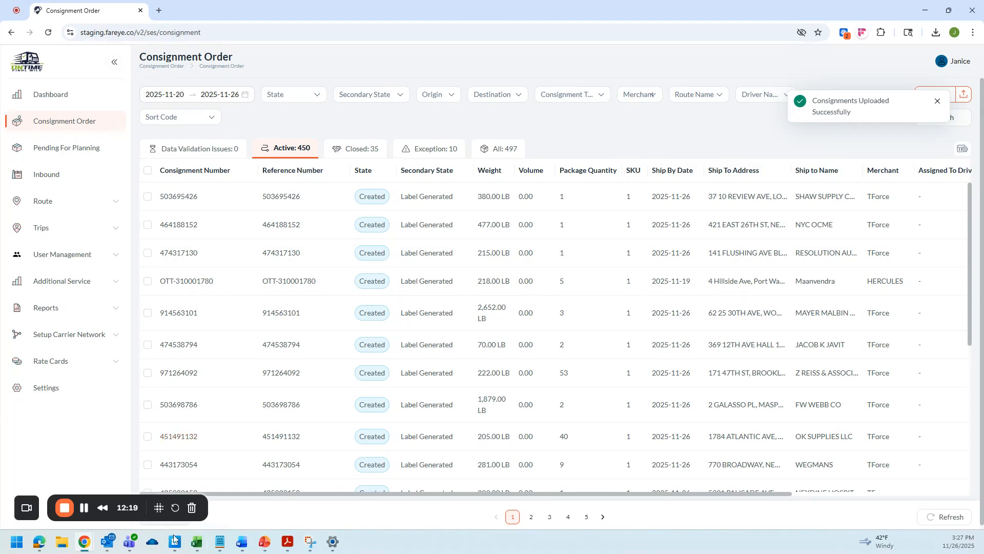
Search consignment orders for the reference Test-Pro-nov-30-2.
{"action": "left_click", "coordinate": [942, 118]}
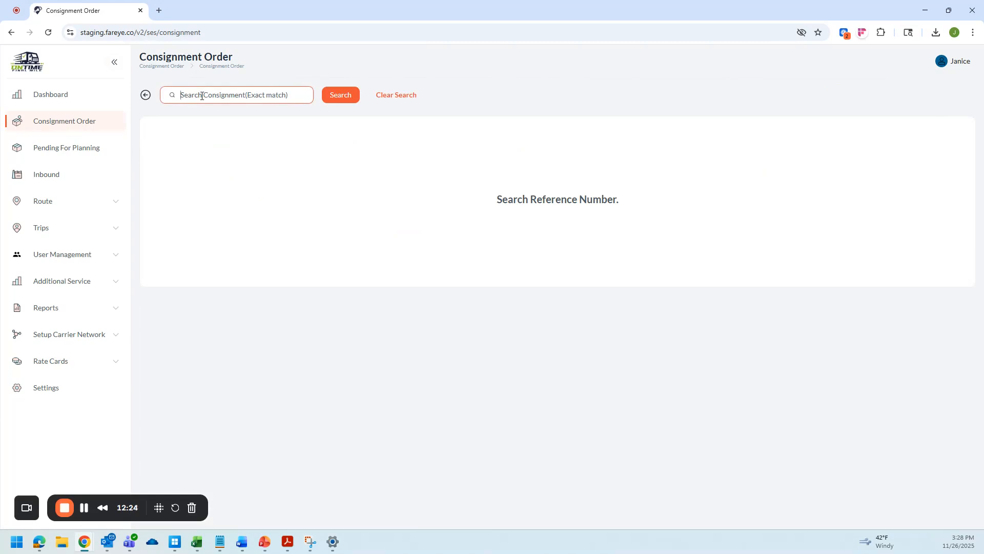
{"action": "type", "text": "Test-Pro-nov-30-2"}
{"action": "left_click", "coordinate": [335, 99]}
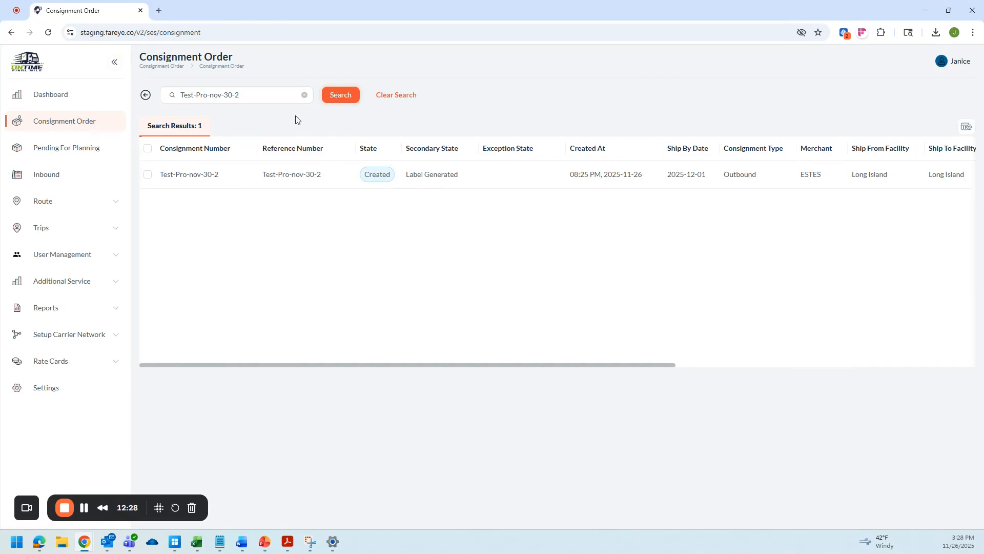
Open the Test-Pro-nov-30-2 consignment and review its summary, ship-from and ship-to details.
{"action": "left_click", "coordinate": [187, 176]}
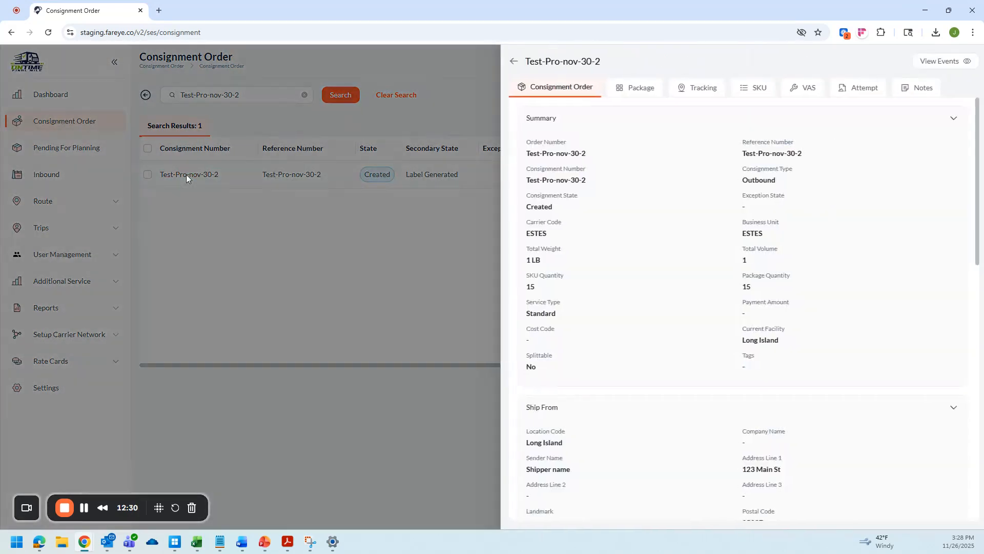
{"action": "scroll", "coordinate": [697, 182], "scroll_direction": "down", "scroll_amount": 2}
{"action": "scroll", "coordinate": [696, 188], "scroll_direction": "down", "scroll_amount": 9}
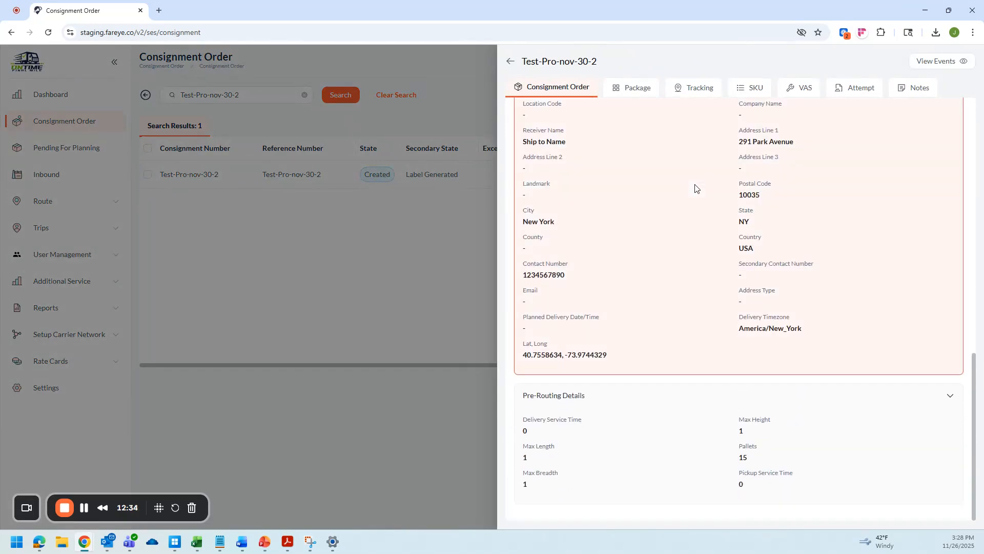
{"action": "scroll", "coordinate": [704, 186], "scroll_direction": "up", "scroll_amount": 11}
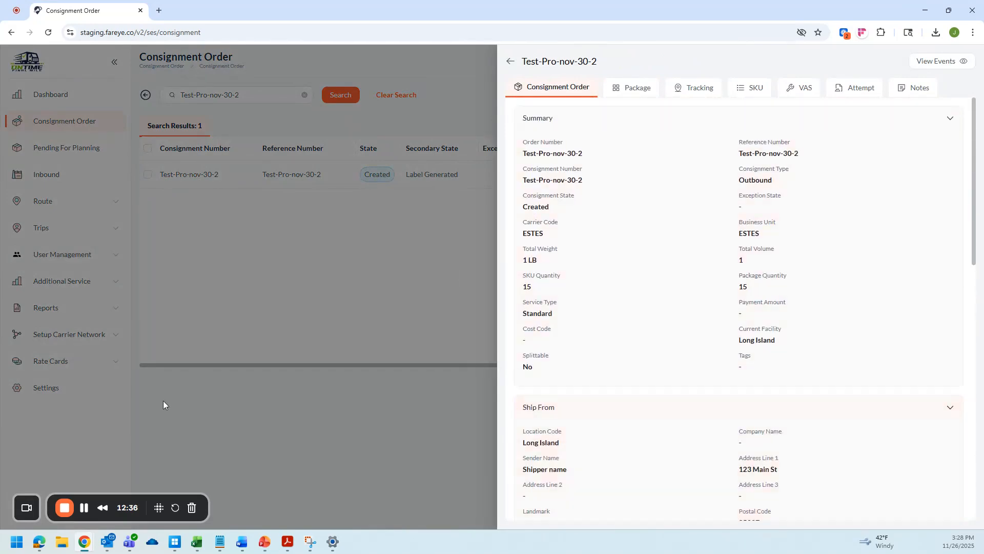